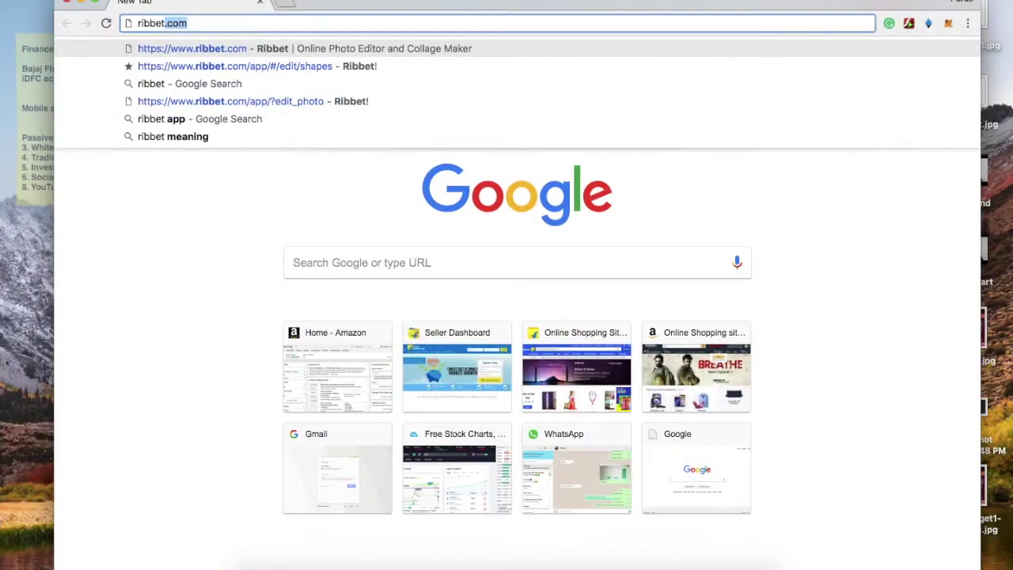
Load ribbet.com in the new Chrome tab.
key(Return)
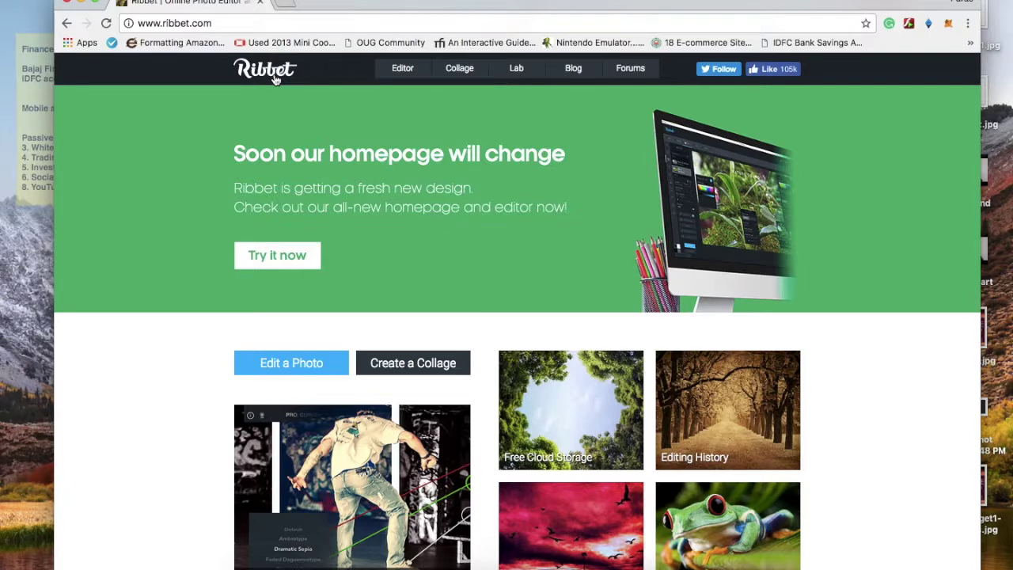
Open the Ribbet photo editor and go to its Home welcome page.
click(398, 75)
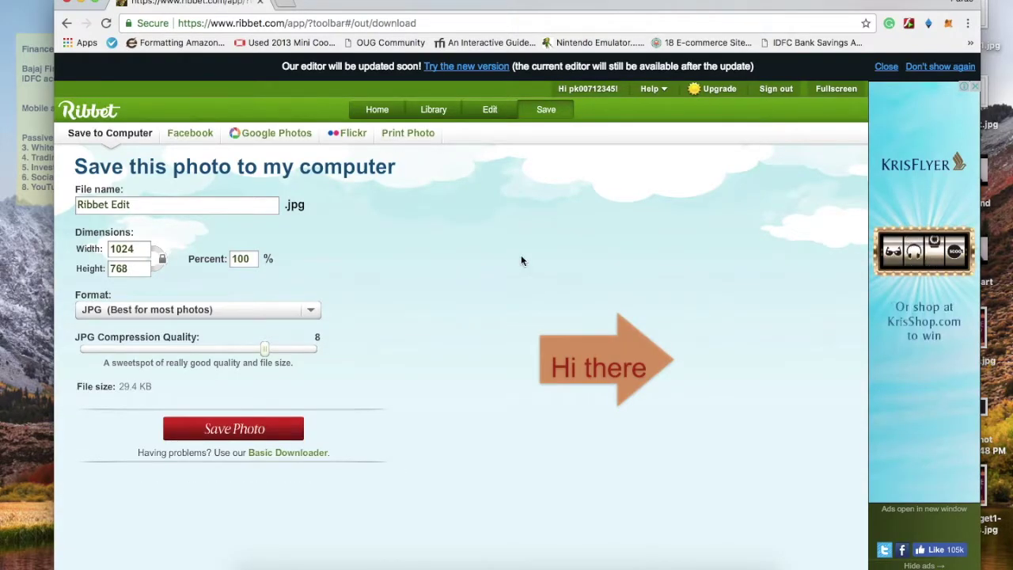
click(370, 114)
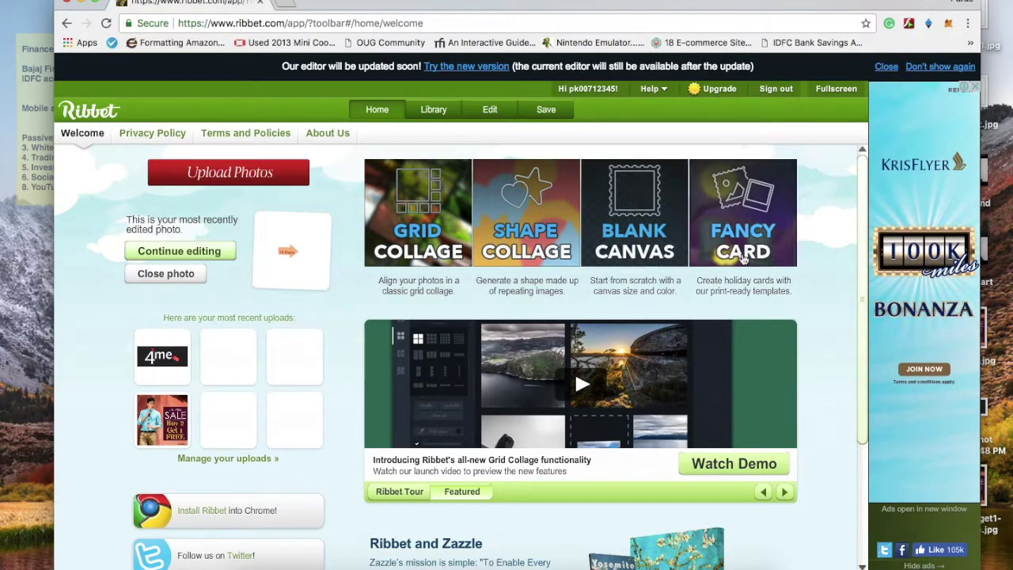
Discard the previous edit and create a transparent 1024x768 blank canvas.
click(633, 210)
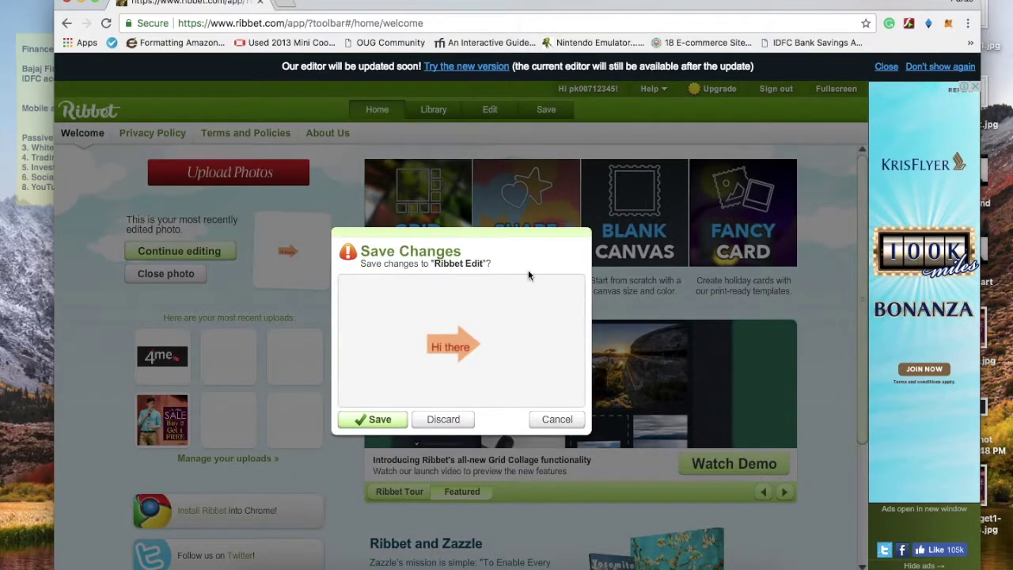
click(440, 422)
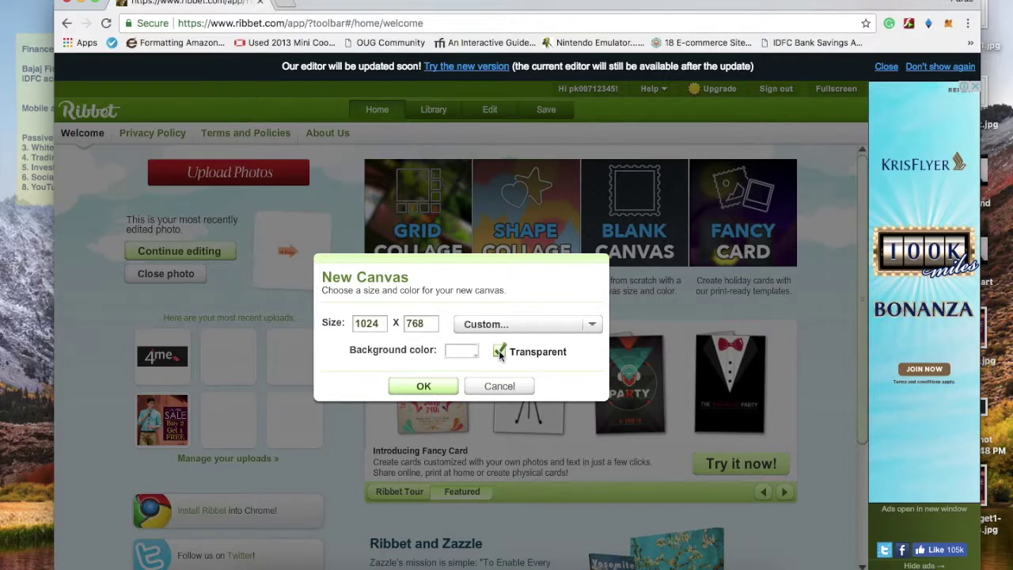
click(378, 323)
click(428, 325)
click(422, 388)
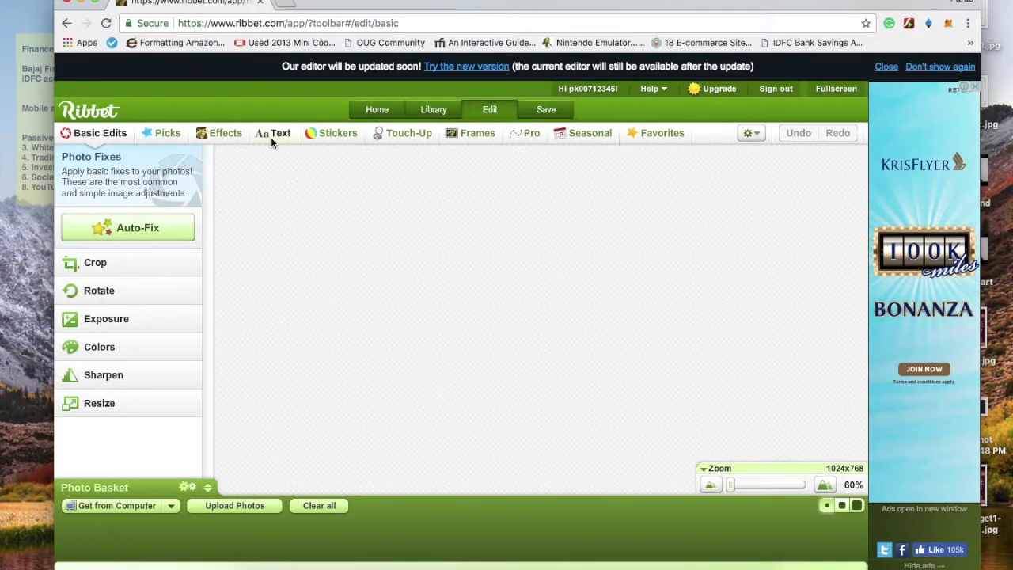
click(272, 135)
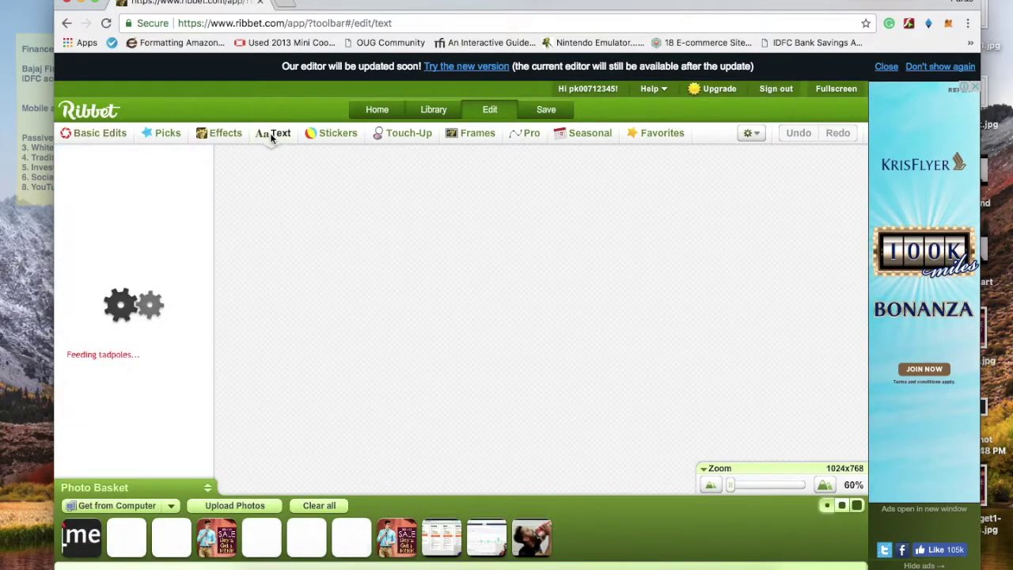
Add the text 'Hello to my new subscribers' to the canvas.
click(121, 160)
text(Hello to my new subscribers)
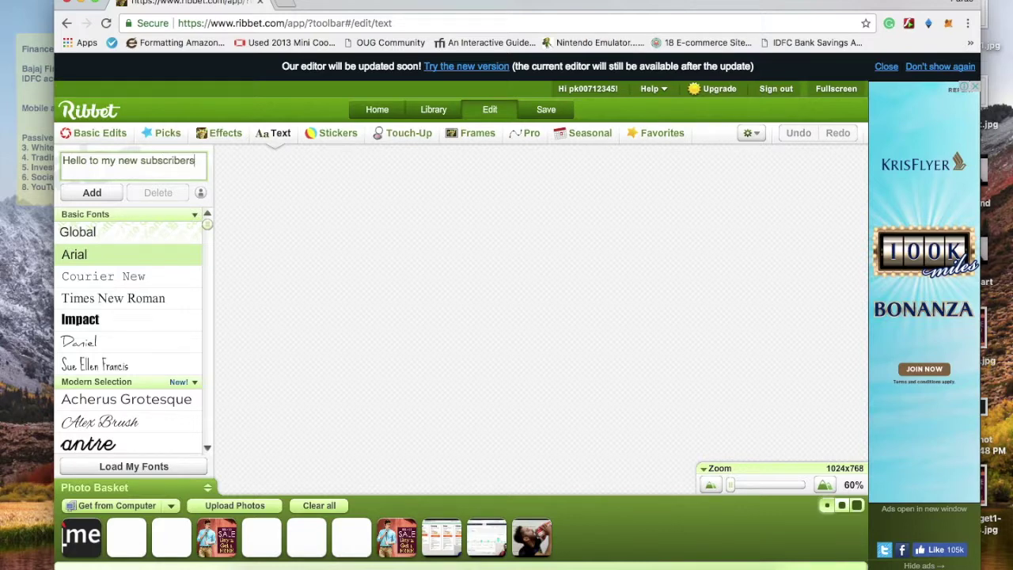
click(95, 192)
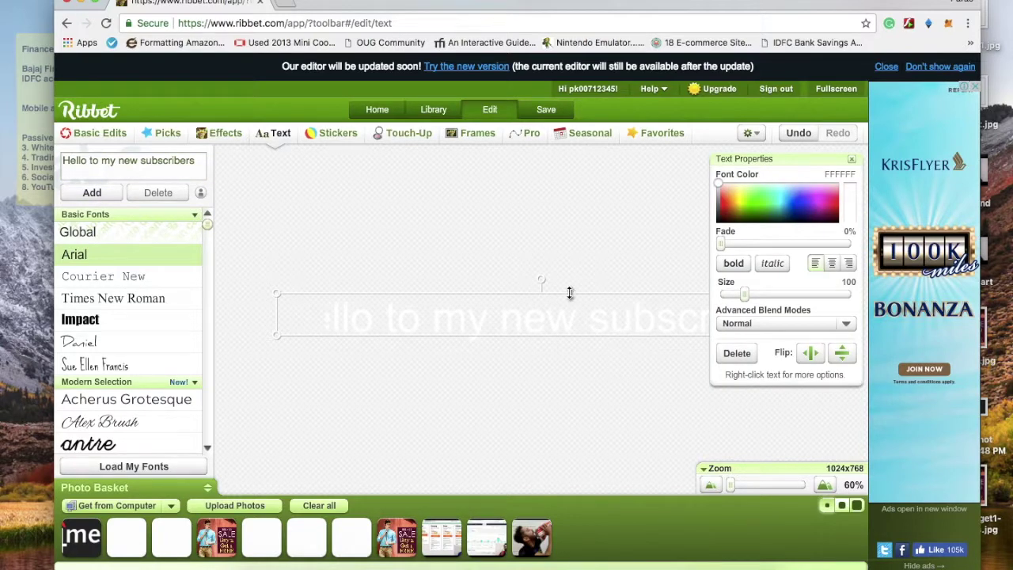
drag(562, 314, 556, 318)
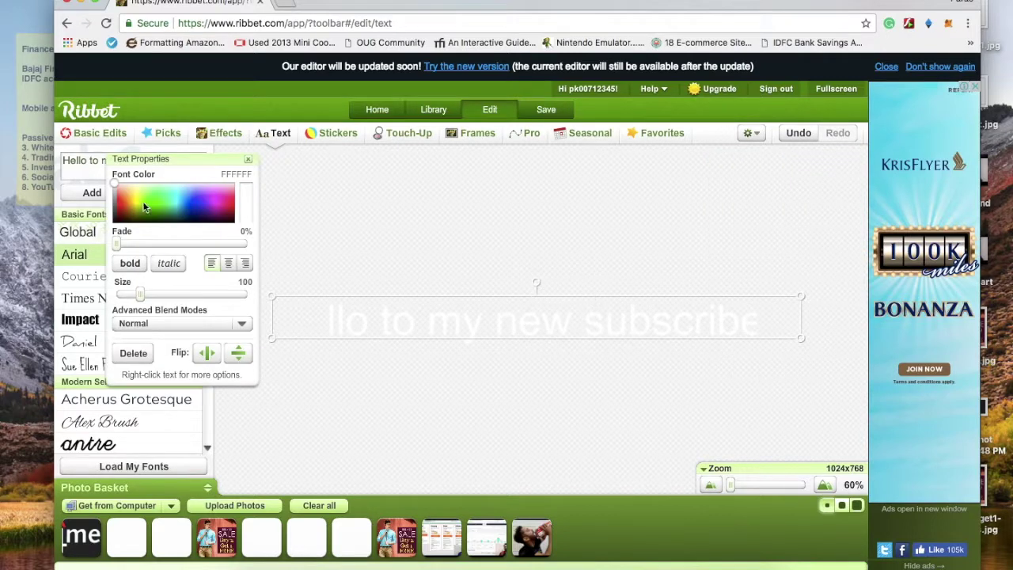
Make the text dark red at size 63 and move it near the centre.
drag(117, 185, 123, 211)
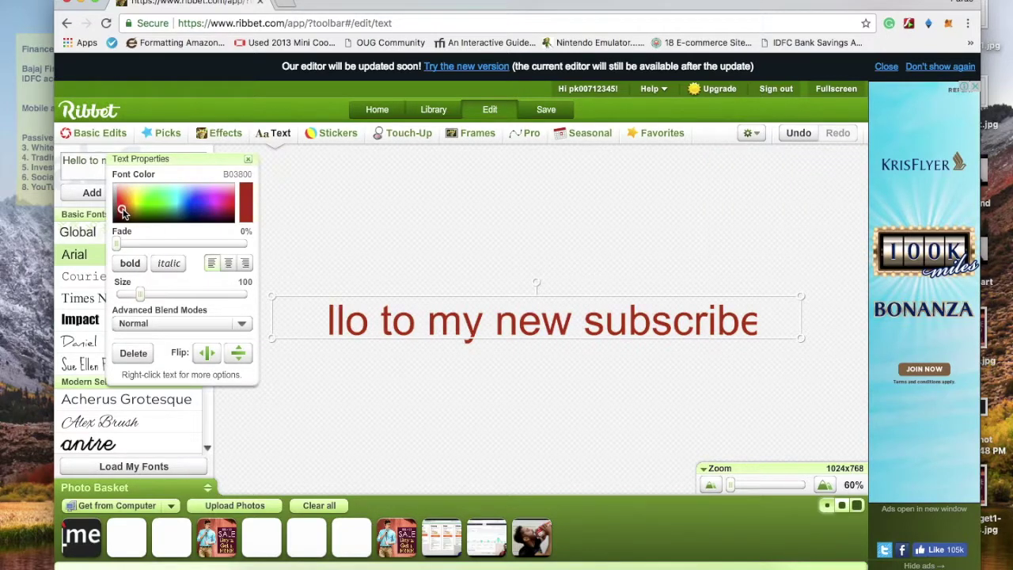
drag(271, 340, 327, 332)
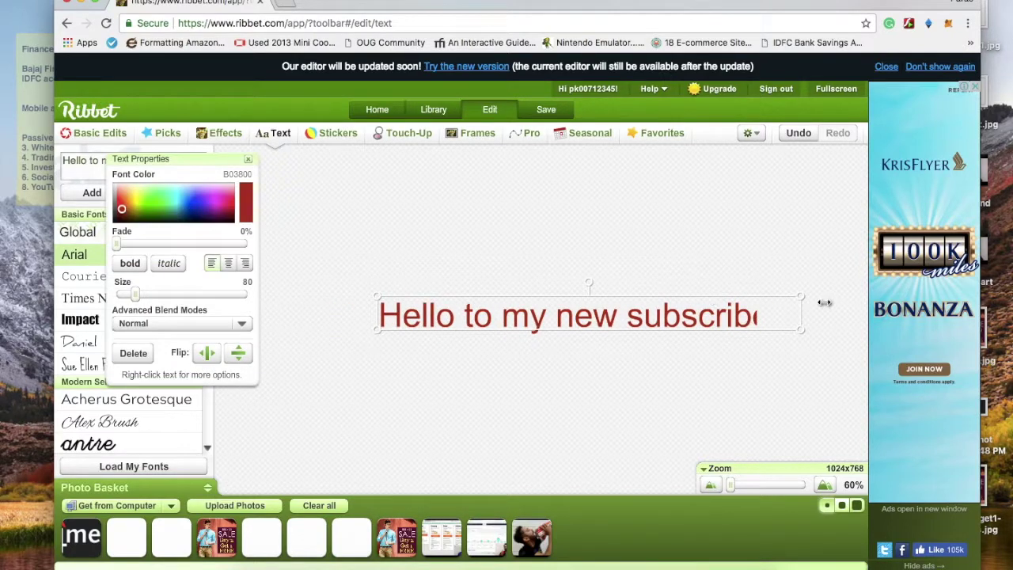
drag(802, 294, 715, 302)
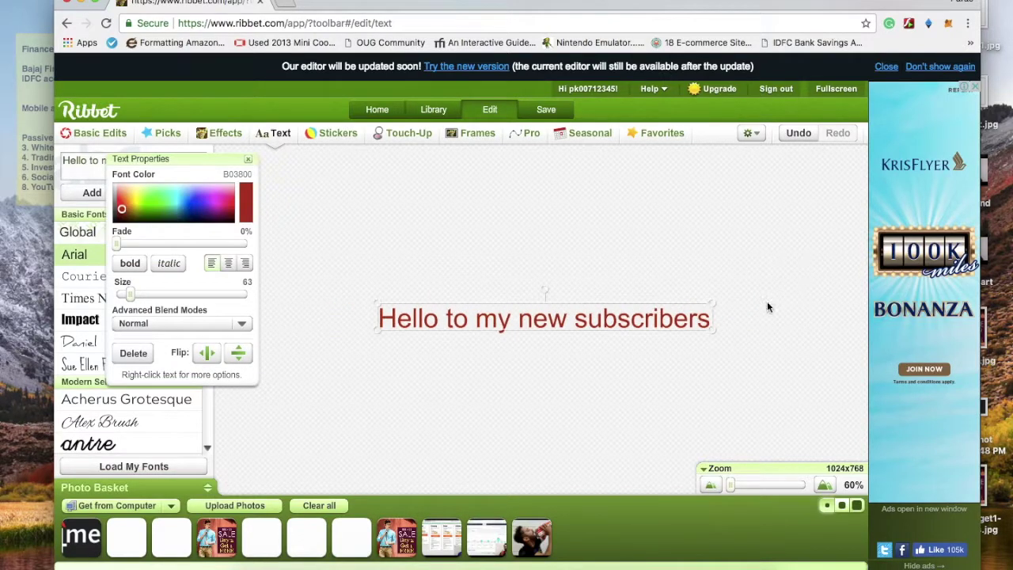
drag(516, 316, 509, 301)
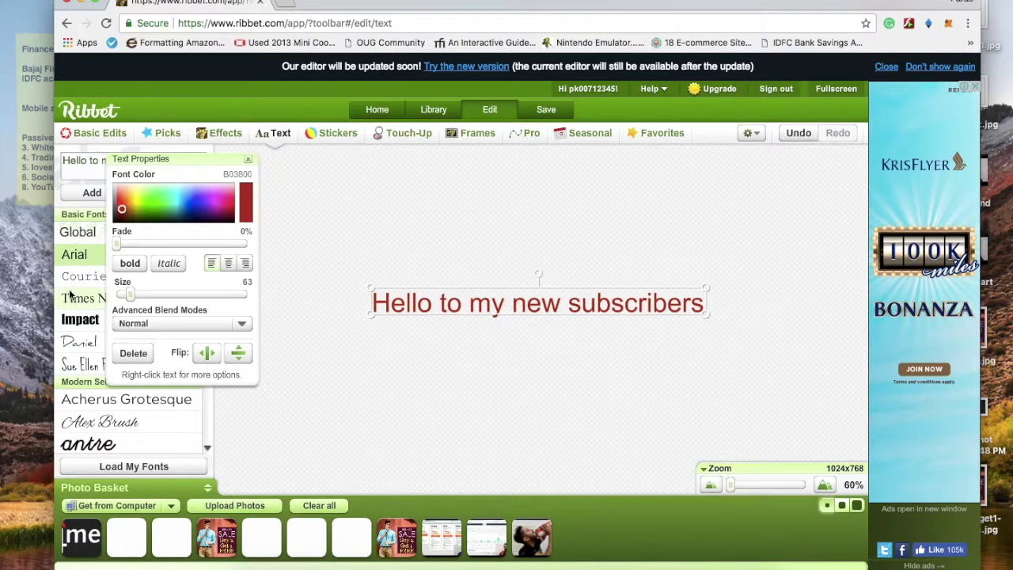
Set the text's font to Global and deselect it.
click(82, 243)
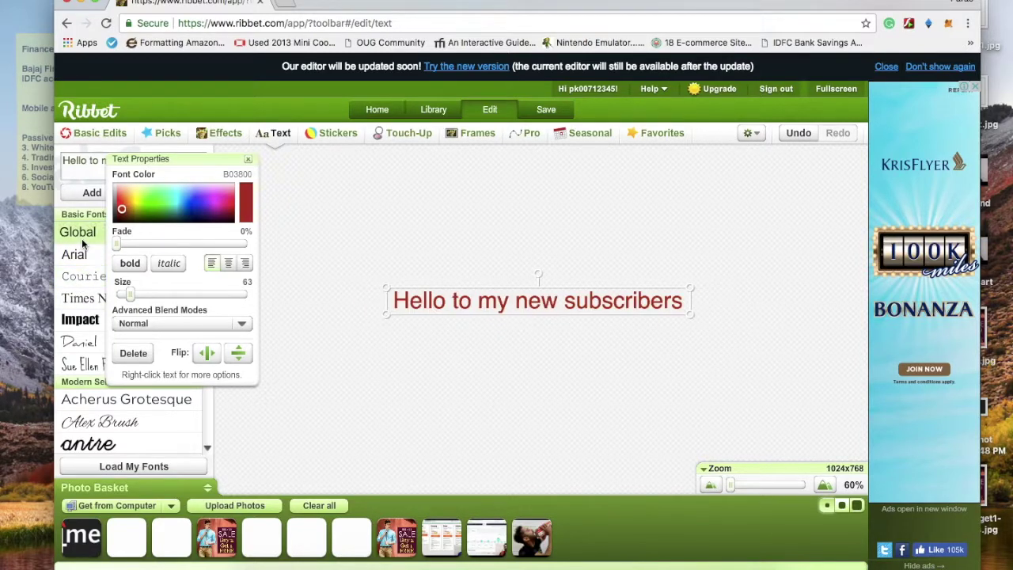
click(82, 305)
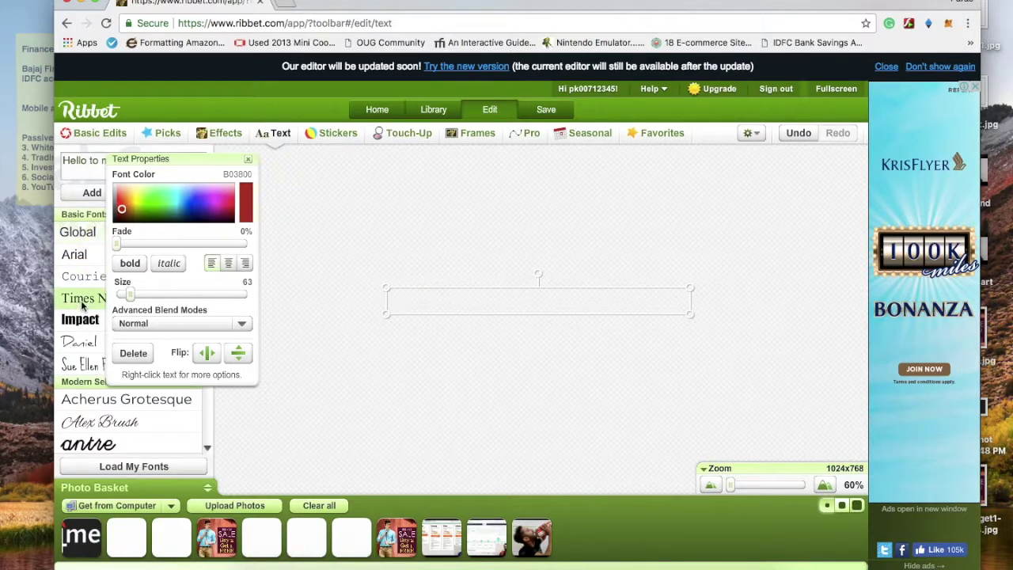
click(91, 241)
click(420, 233)
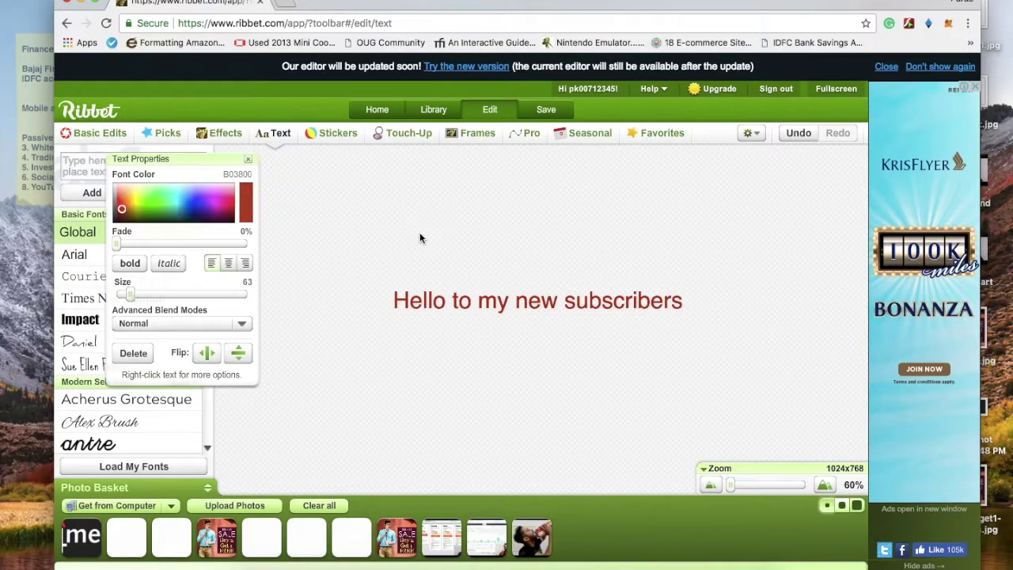
click(546, 111)
Save the image as the 'new word' JPEG on the Desktop, then switch to iMovie.
click(235, 428)
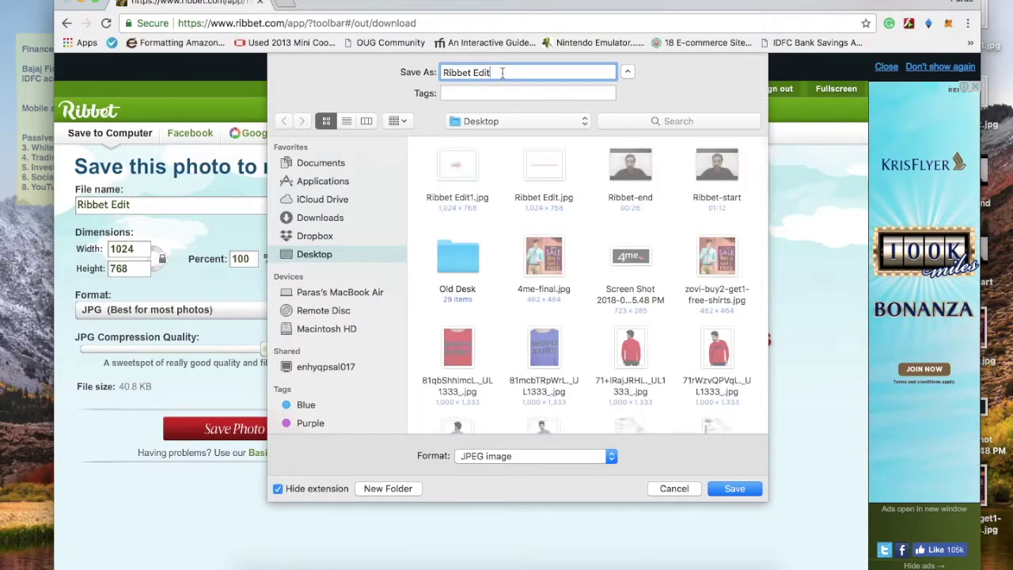
text(new word)
click(724, 492)
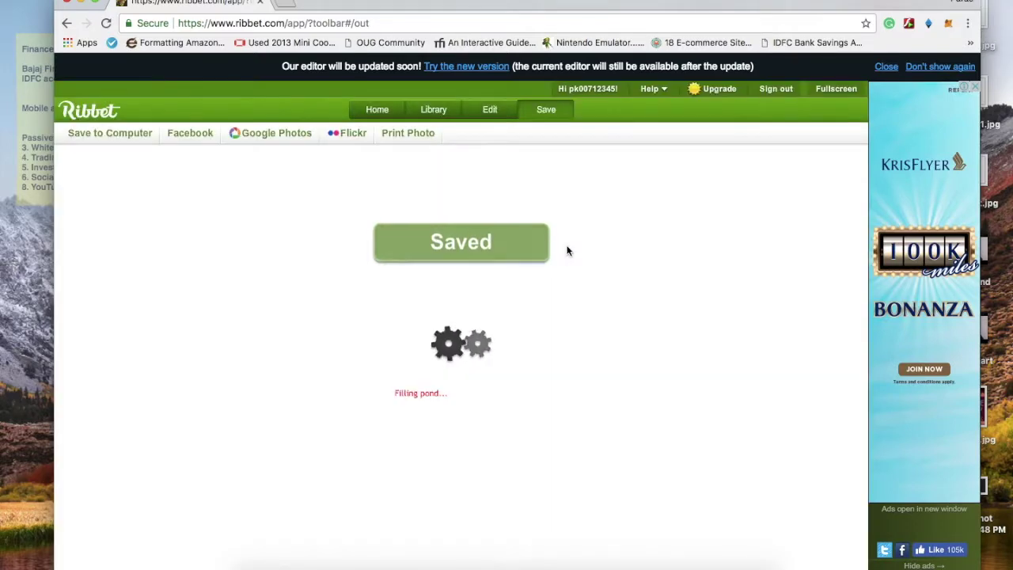
click(636, 566)
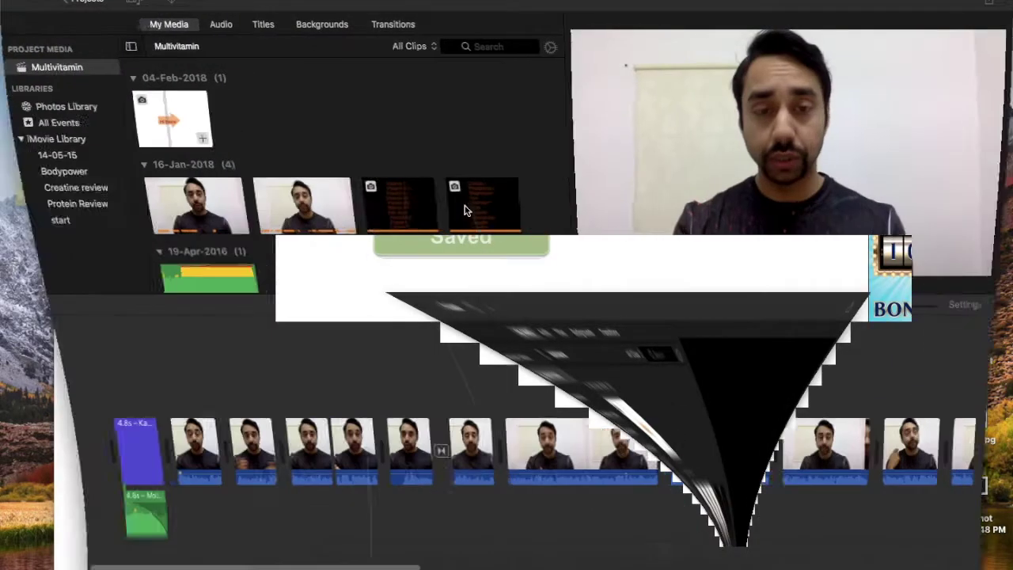
Import new word.jpg from the Desktop into the Multivitamin project media.
click(298, 404)
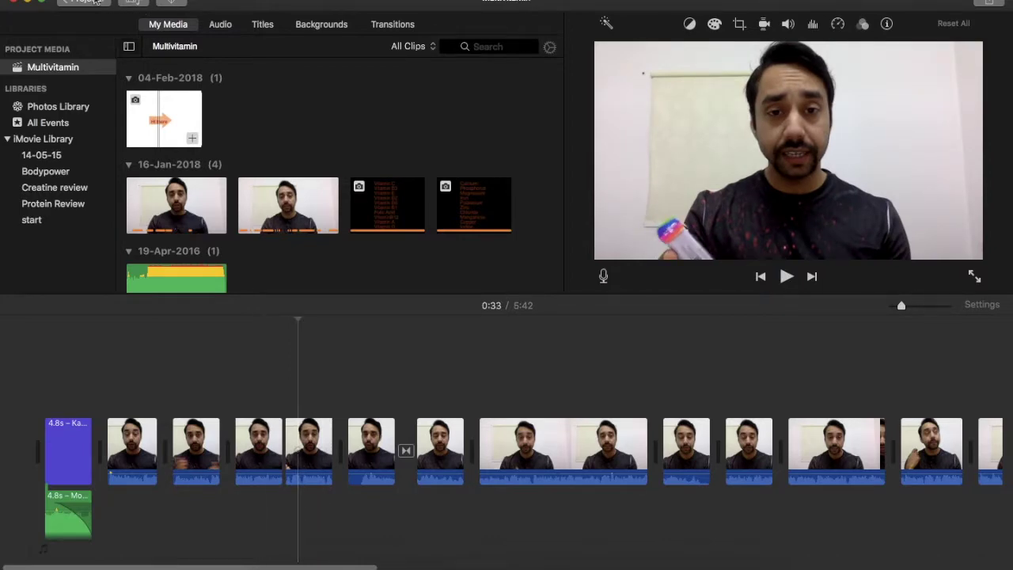
click(91, 1)
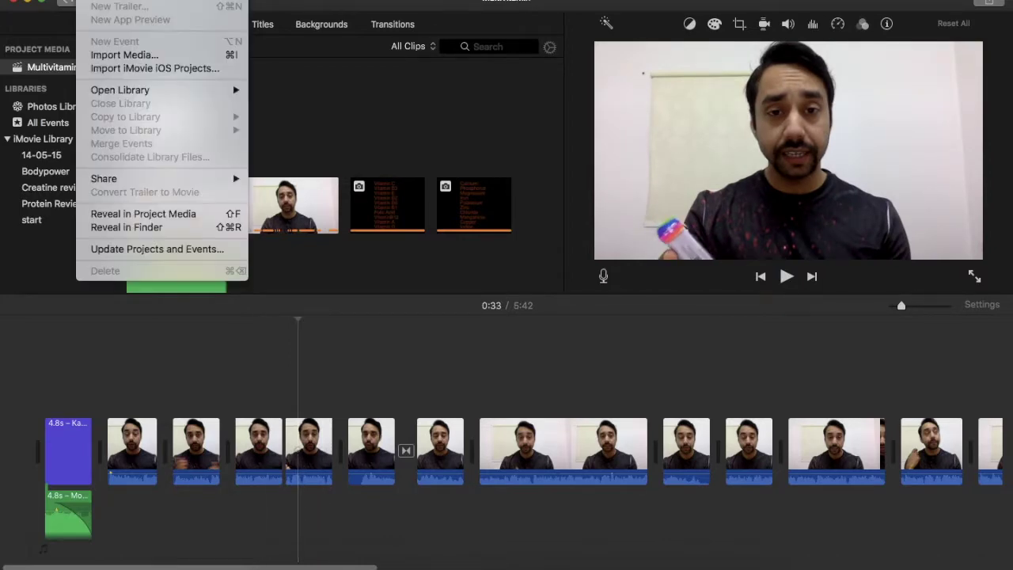
click(123, 56)
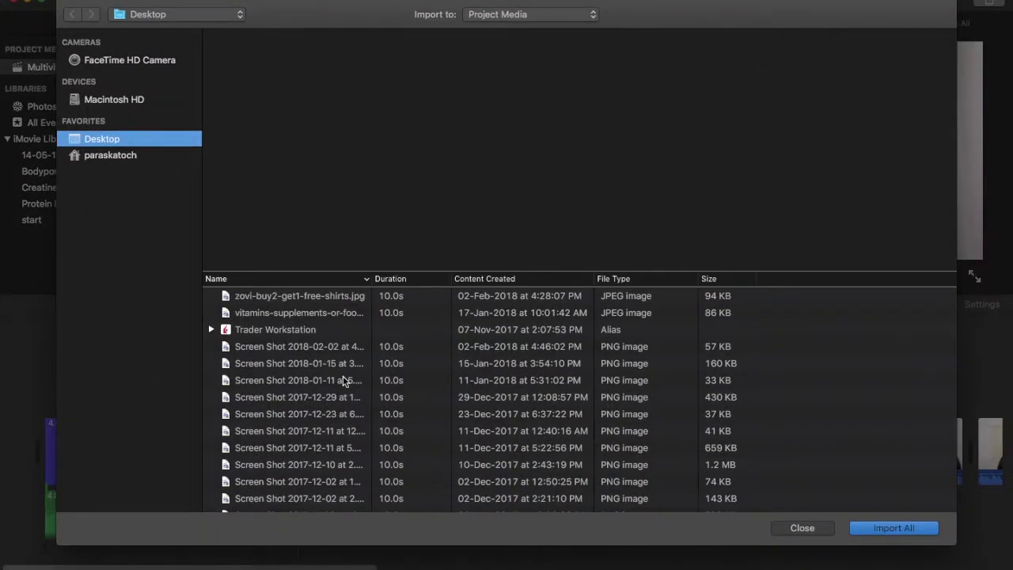
scroll(344, 382, down, 5)
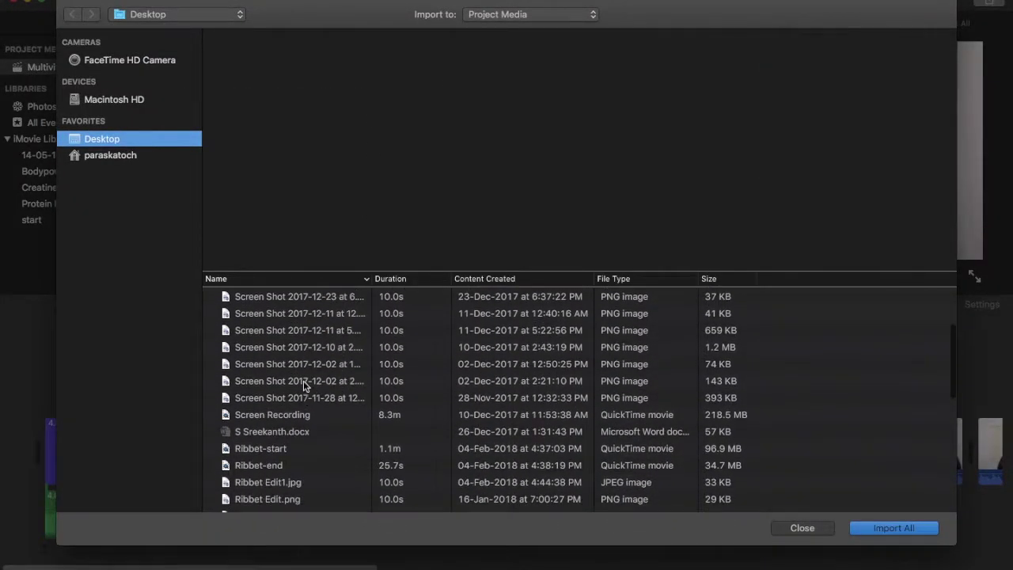
click(296, 383)
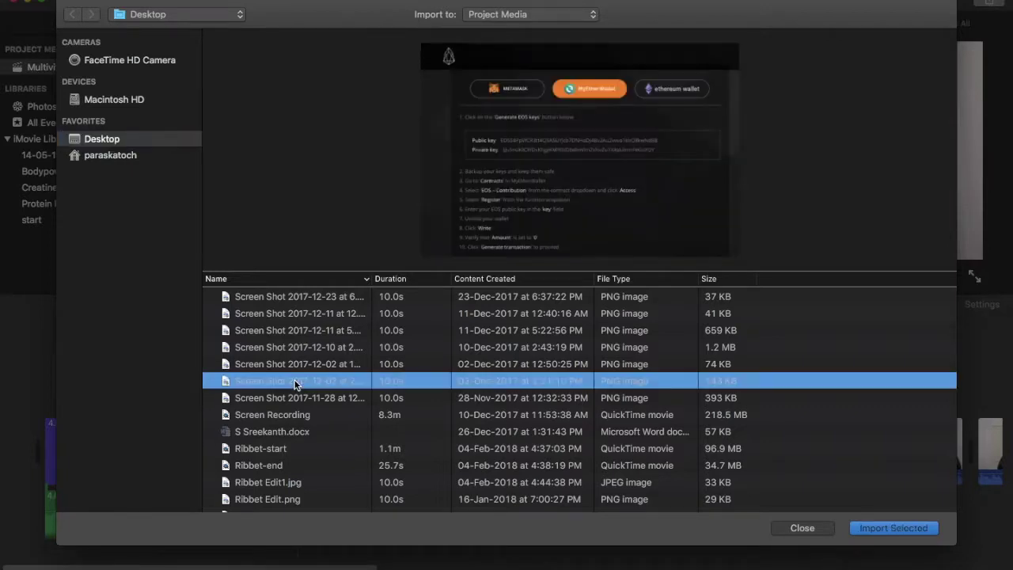
scroll(295, 384, down, 5)
click(296, 463)
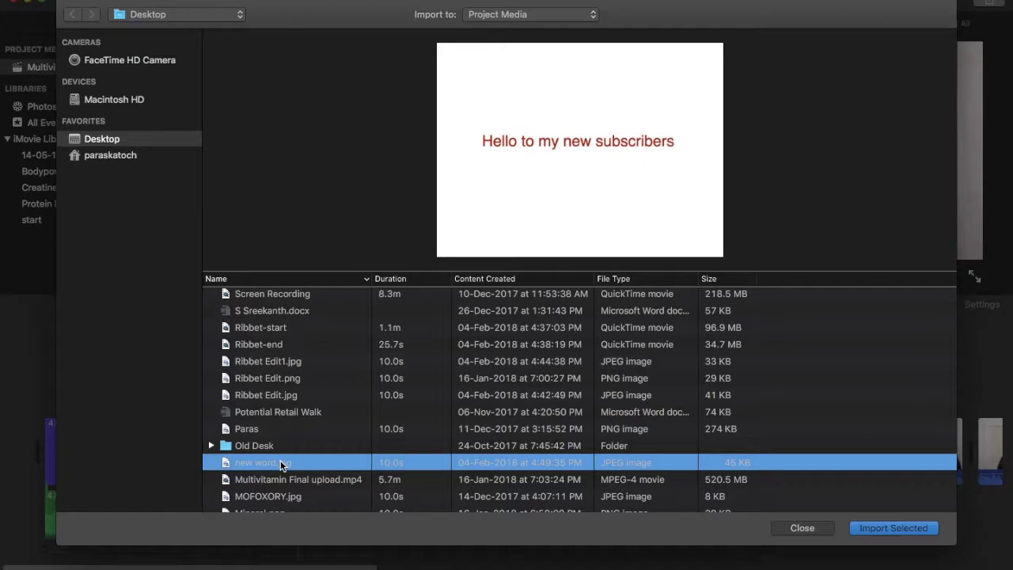
click(885, 534)
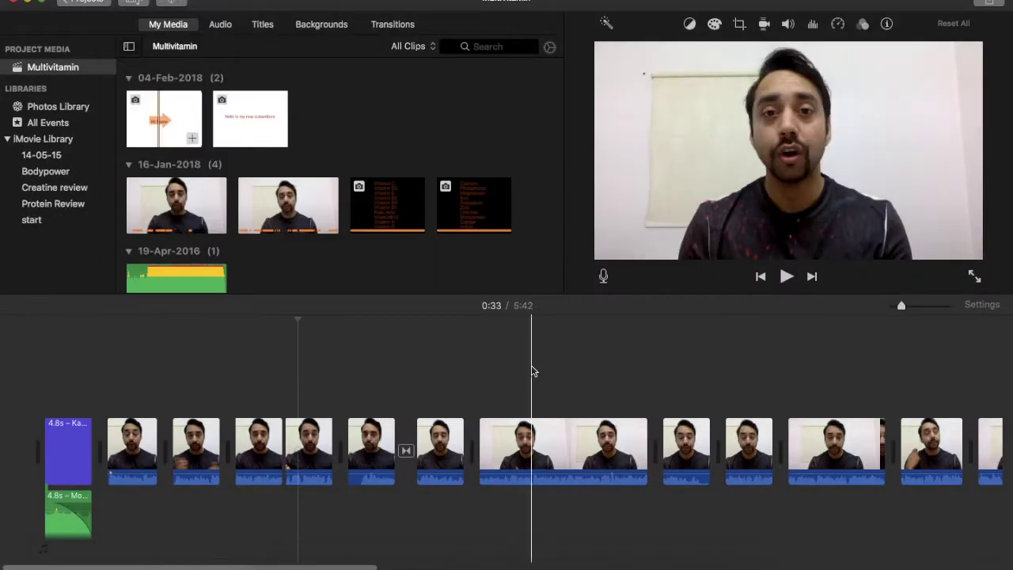
Place the Hello image above the video clip near 0:33 and preview it.
drag(245, 130, 293, 364)
click(293, 363)
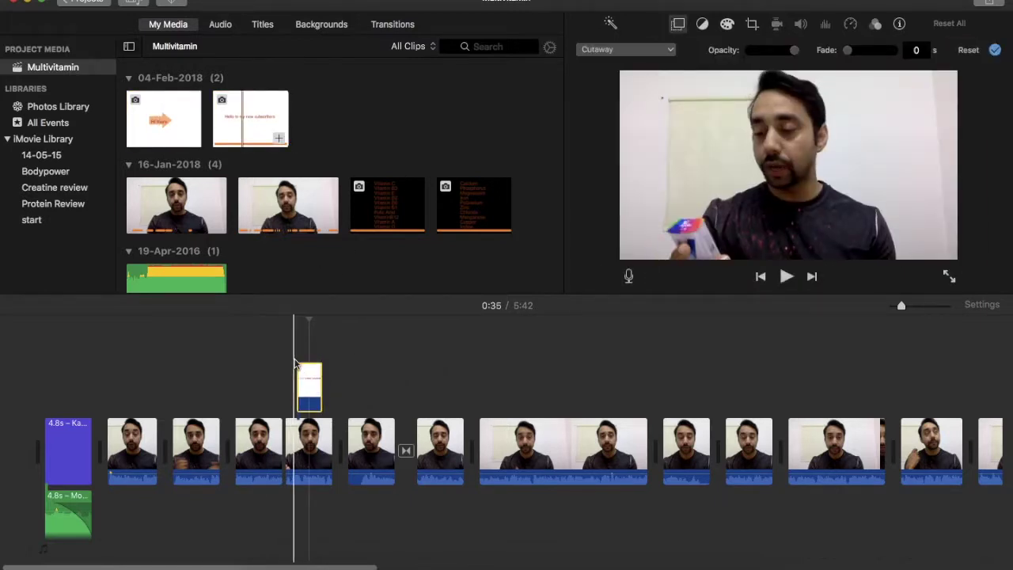
click(784, 282)
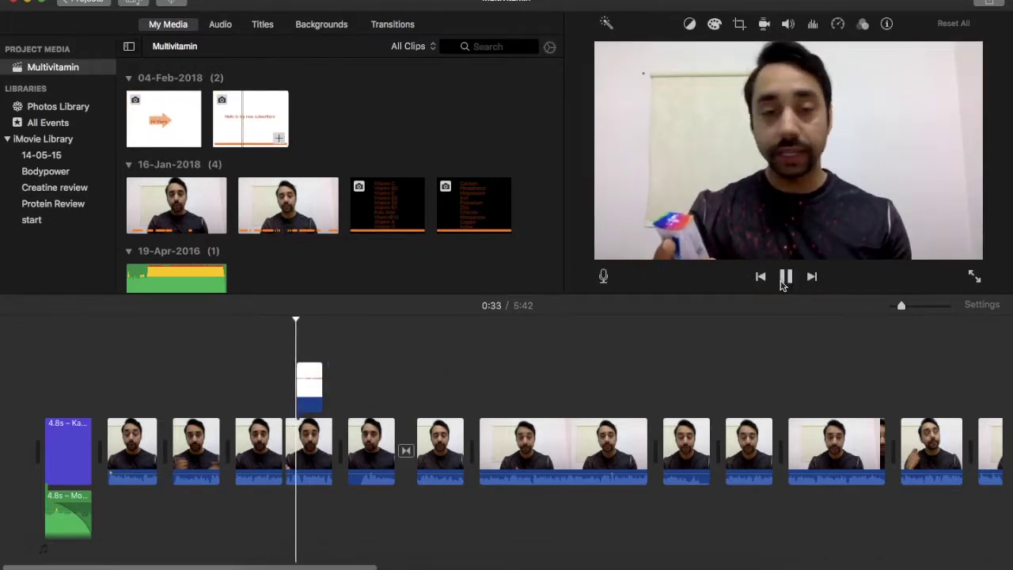
click(315, 396)
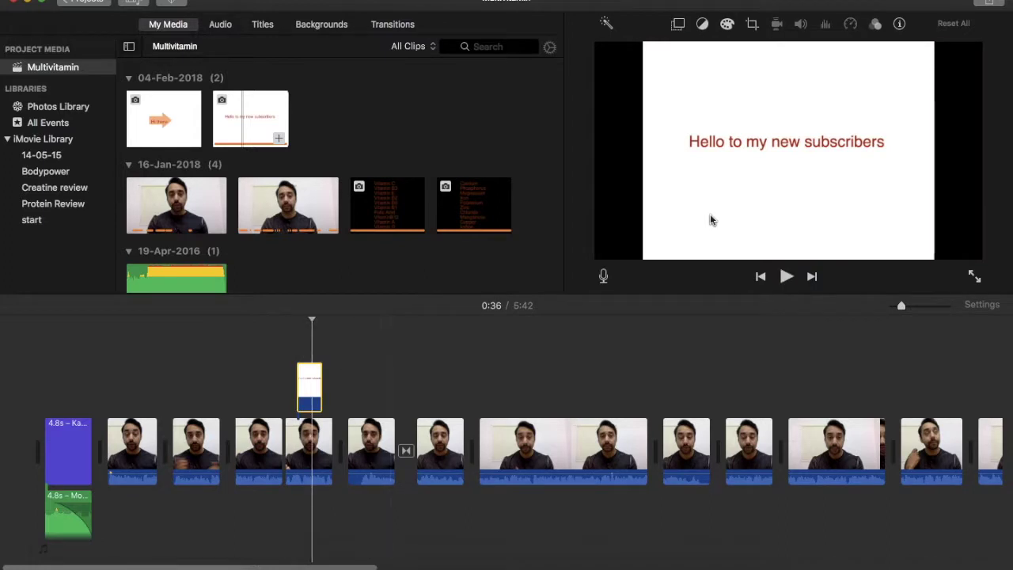
Make the overlay a Picture in Picture inset sized in the video's upper left.
click(678, 25)
click(662, 48)
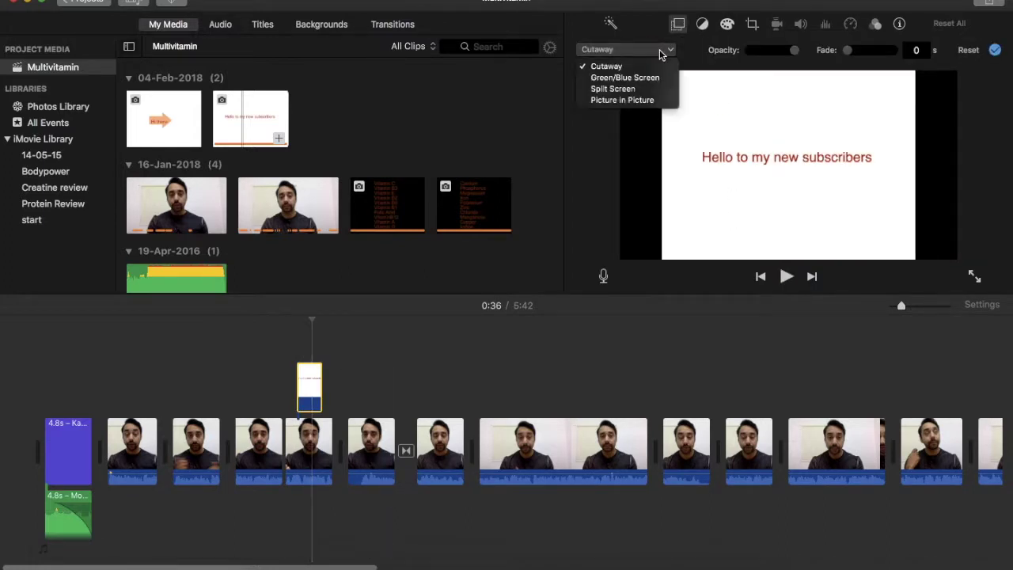
click(625, 100)
drag(865, 127, 837, 235)
mouse_move(736, 158)
mouse_down()
mouse_move(717, 150)
mouse_move(724, 161)
mouse_up()
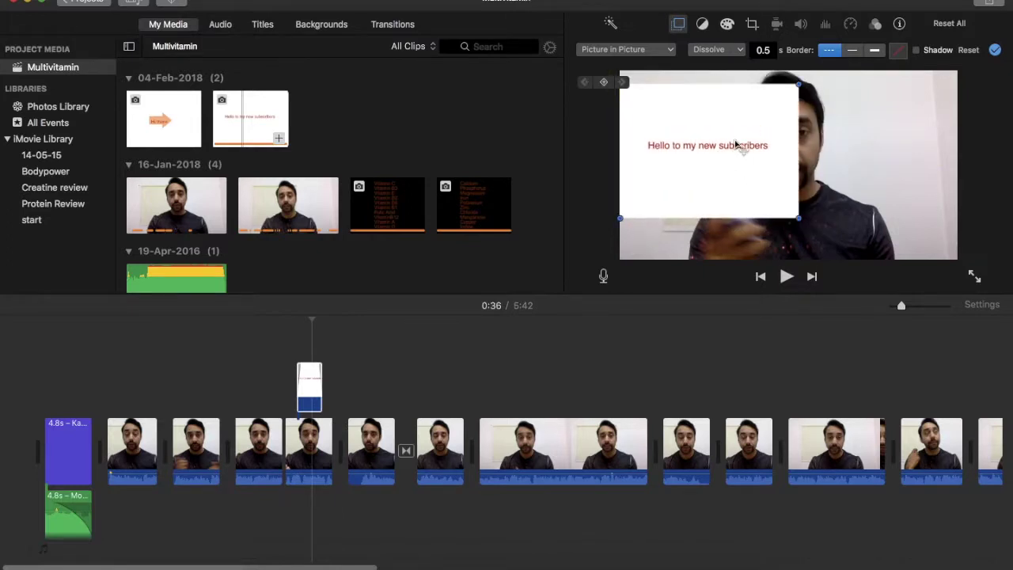
drag(801, 85, 685, 128)
click(288, 333)
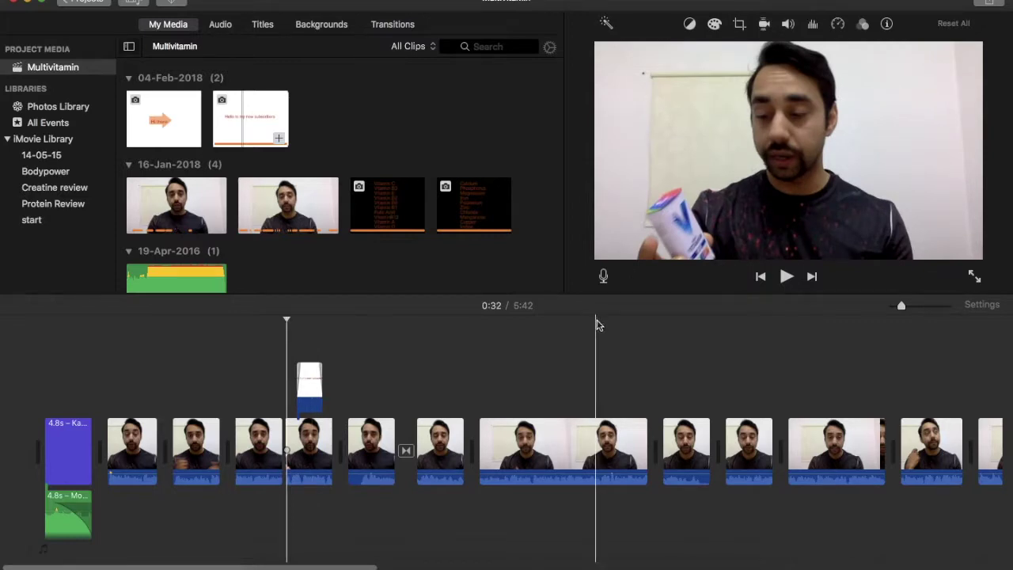
Preview the overlay in full-screen playback, then pause it.
click(786, 276)
click(974, 272)
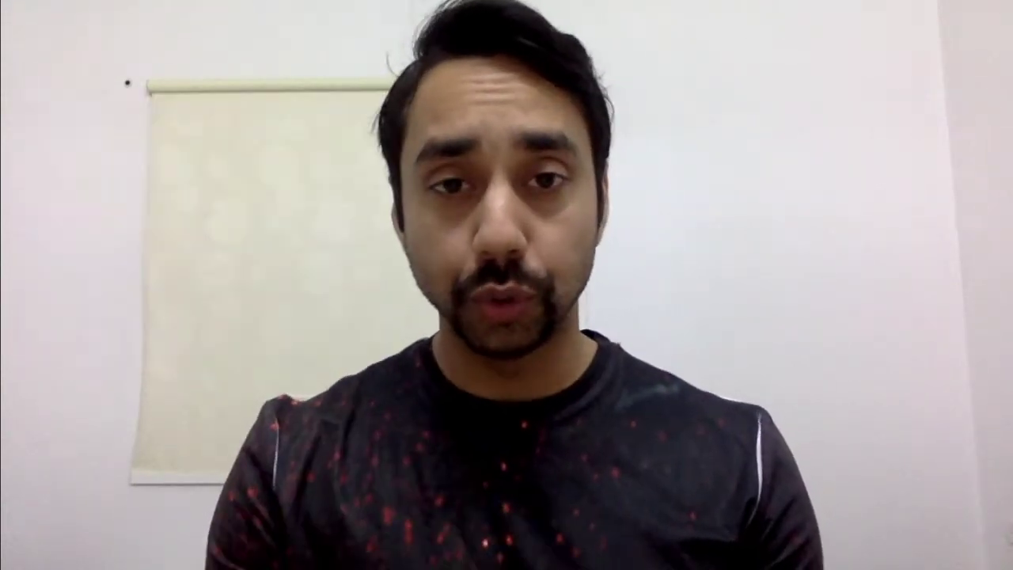
key(Escape)
click(786, 276)
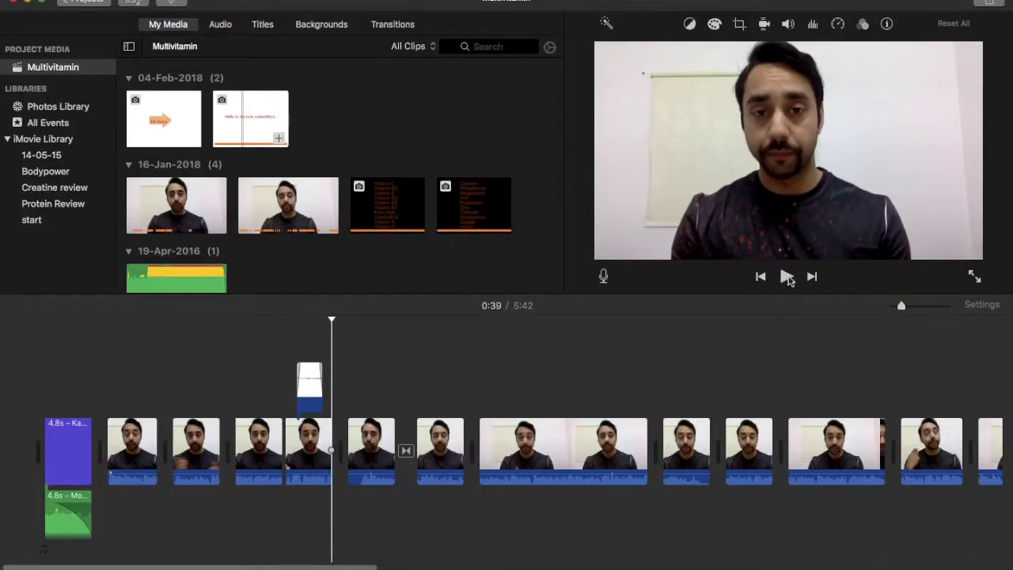
Delete the Hello overlay clip from the timeline.
click(313, 393)
click(314, 385)
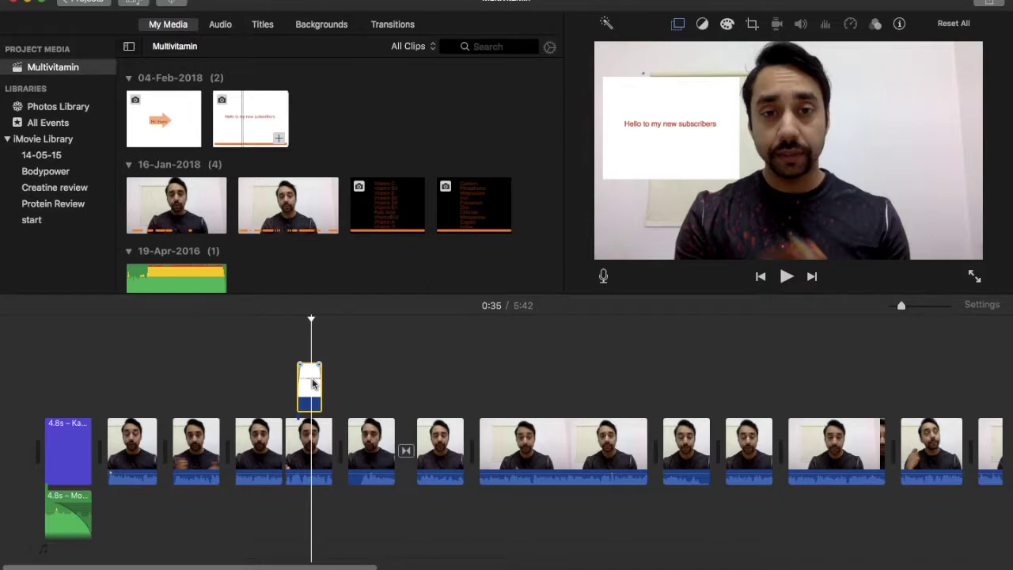
key(Delete)
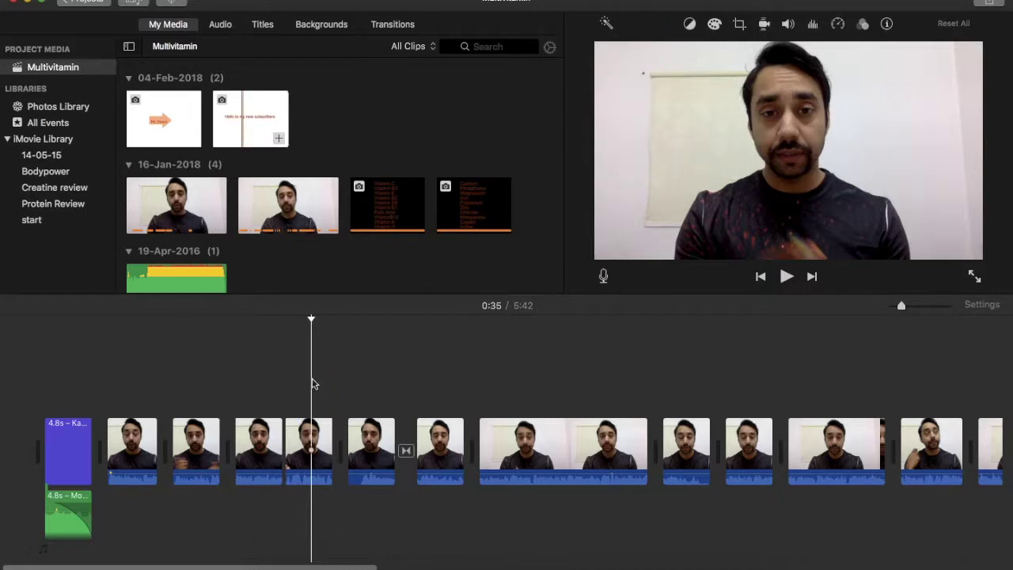
Resume editing the Hello canvas in Ribbet and add a Speech Bubbles sticker.
click(378, 563)
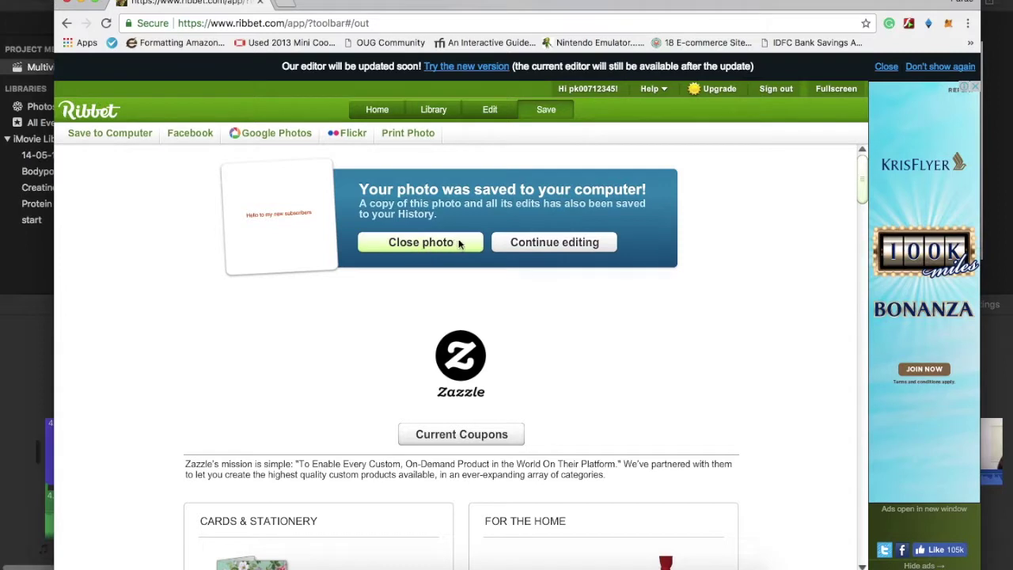
click(498, 248)
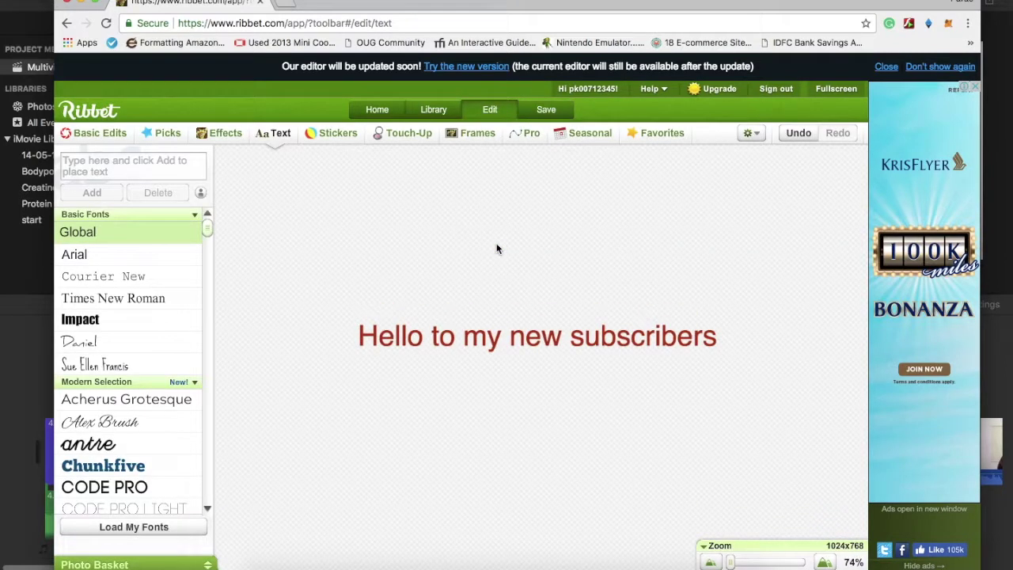
click(487, 355)
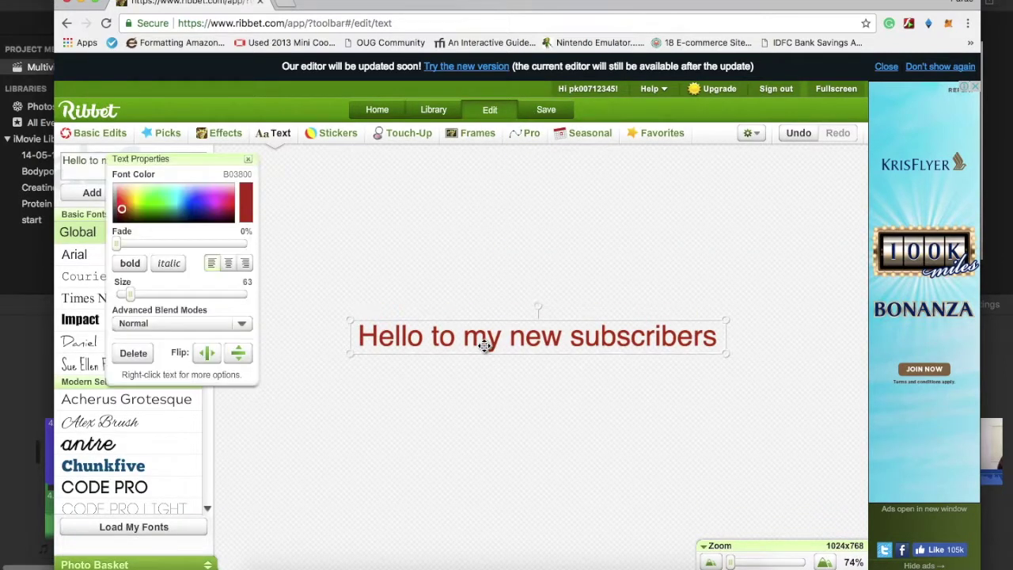
click(325, 136)
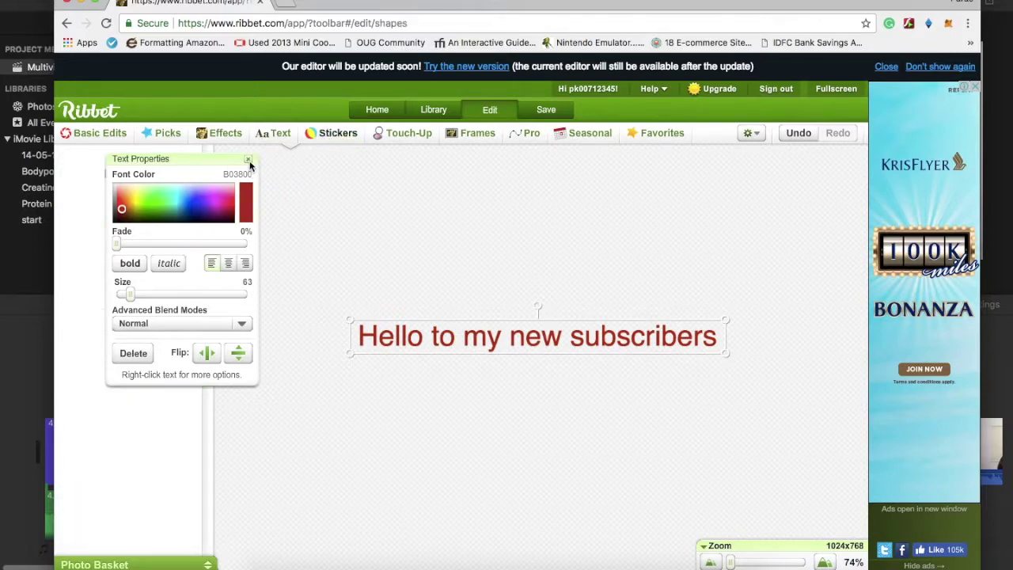
click(168, 228)
scroll(132, 456, down, 3)
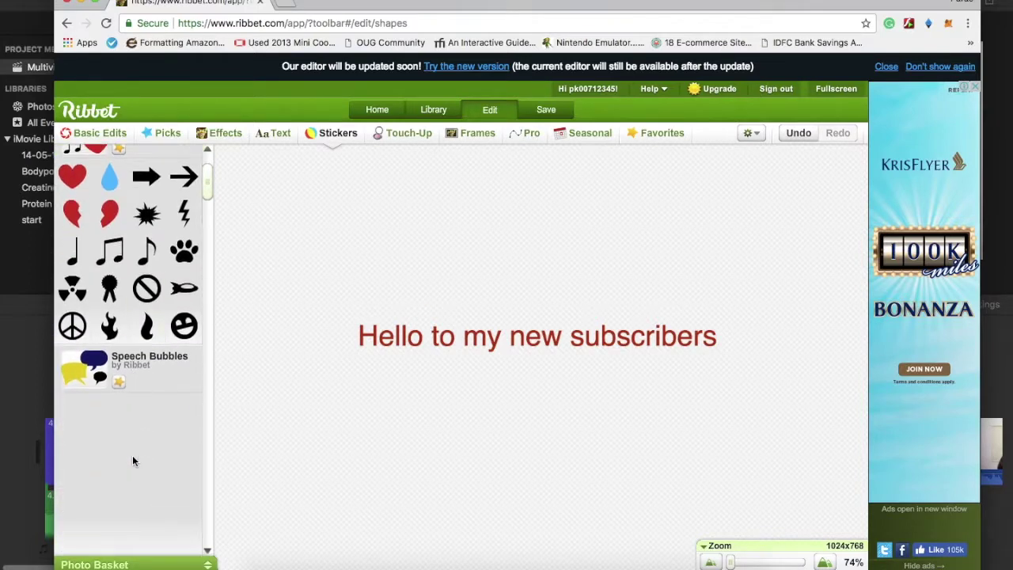
click(94, 345)
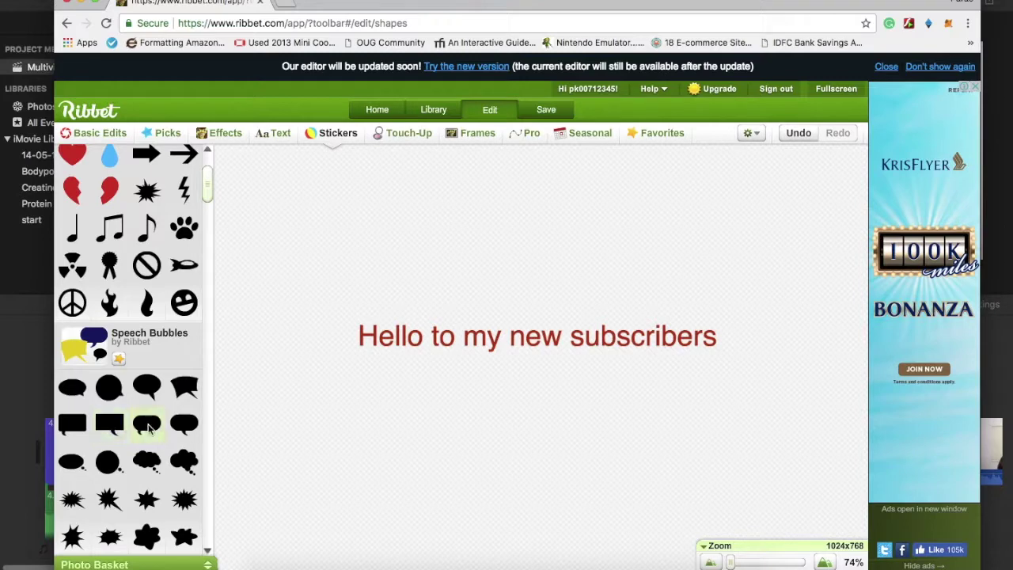
click(148, 426)
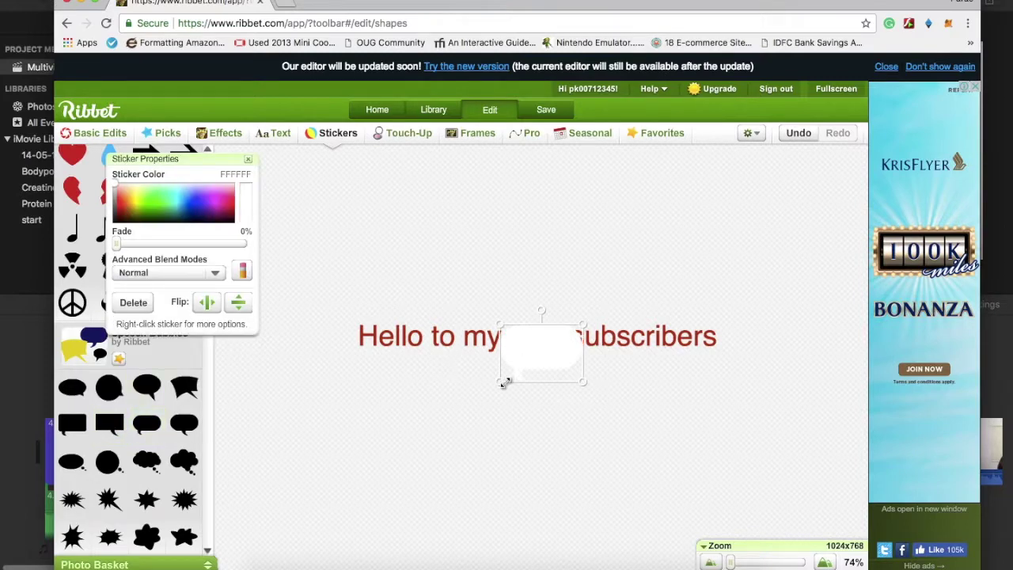
Enlarge and position the speech bubble around the text, and shrink the Hello text.
drag(500, 384, 357, 480)
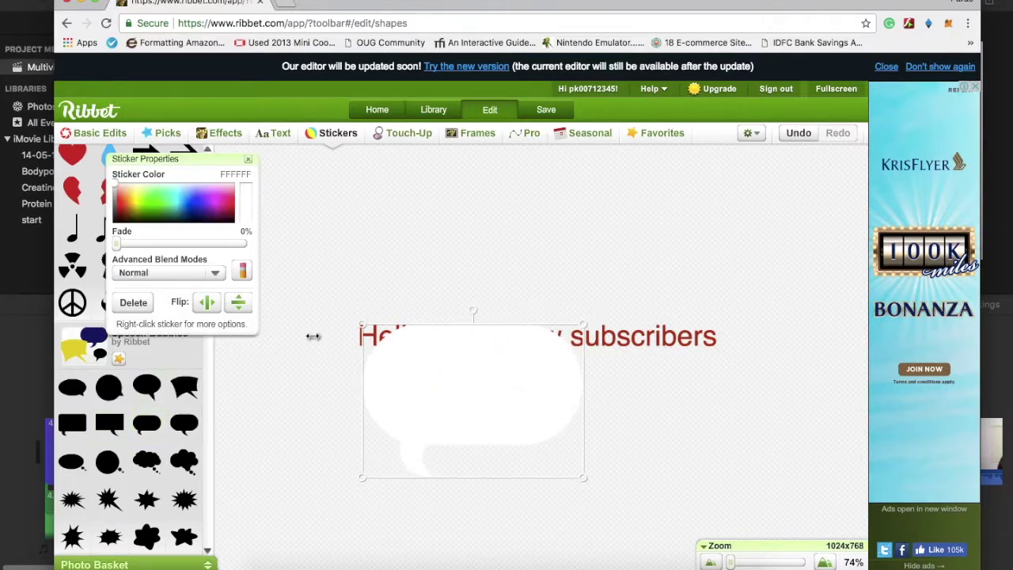
drag(118, 244, 256, 252)
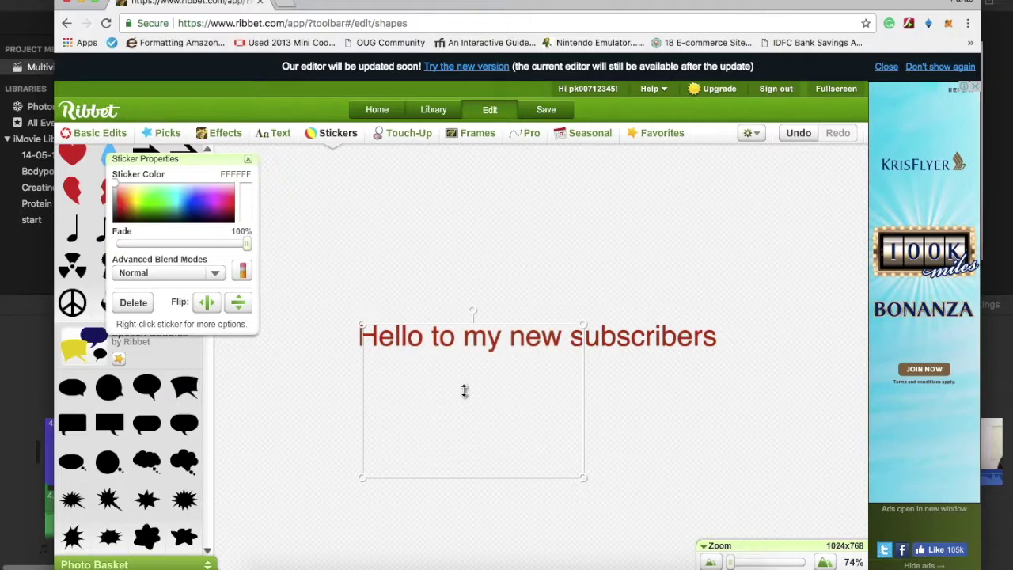
drag(478, 401, 446, 344)
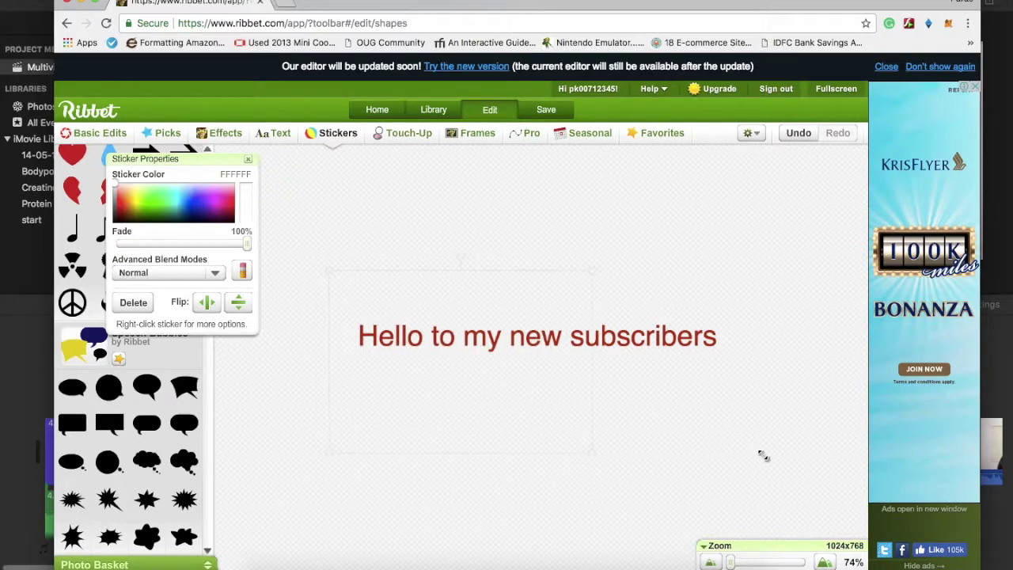
click(712, 336)
drag(728, 322, 547, 334)
Give the speech bubble an orange colour and a 76% fade.
click(463, 431)
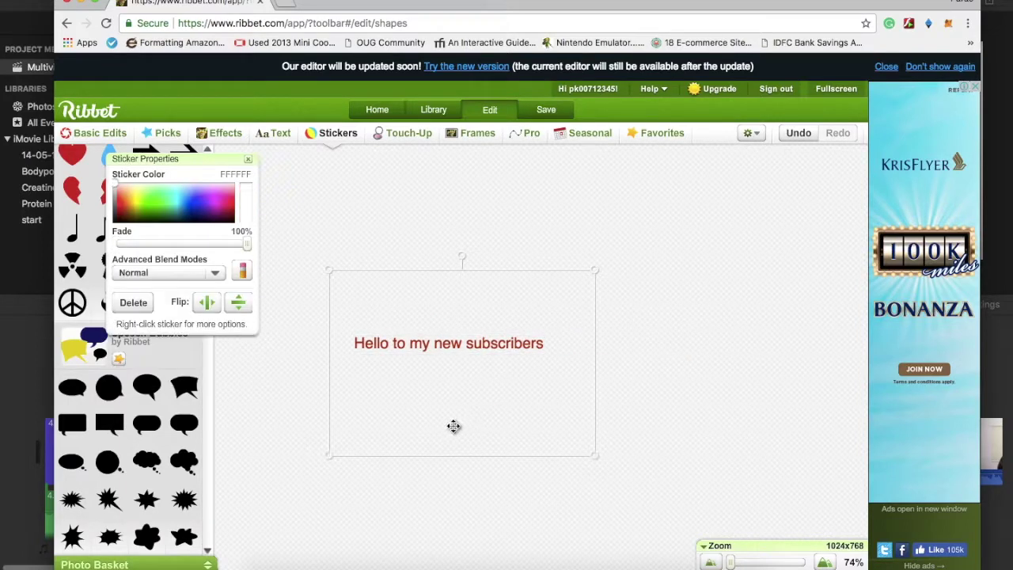
drag(247, 245, 217, 253)
drag(472, 381, 476, 379)
drag(115, 188, 125, 204)
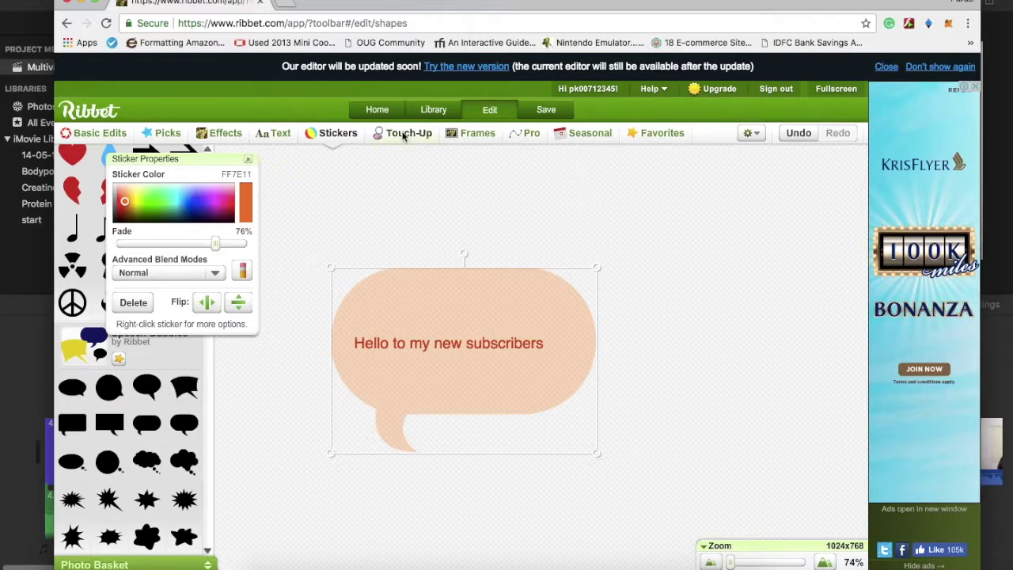
click(547, 110)
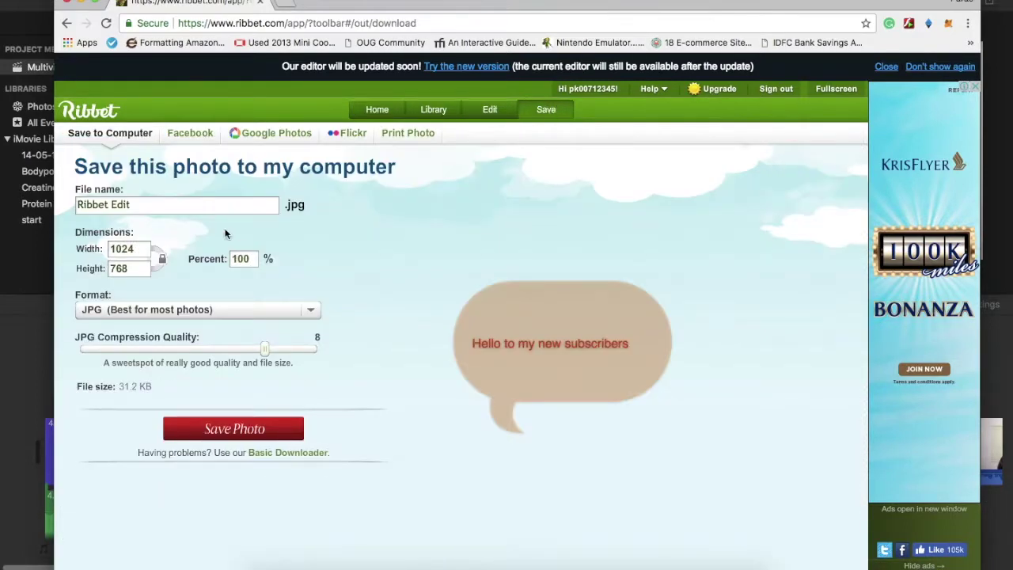
Save the speech-bubble image as a PNG named 'New editing' on the Desktop, then return to iMovie.
click(303, 313)
click(282, 347)
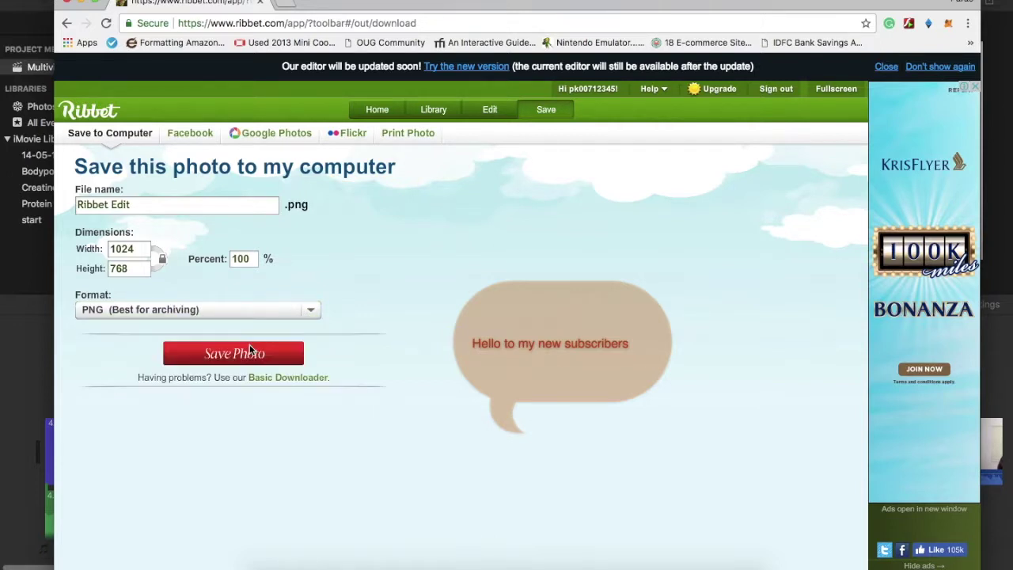
click(252, 352)
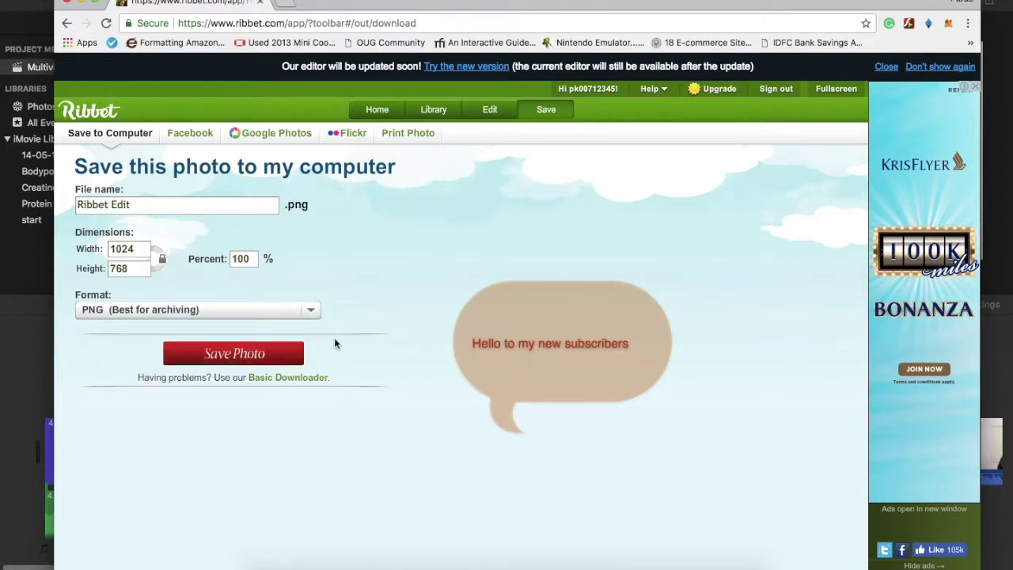
click(256, 356)
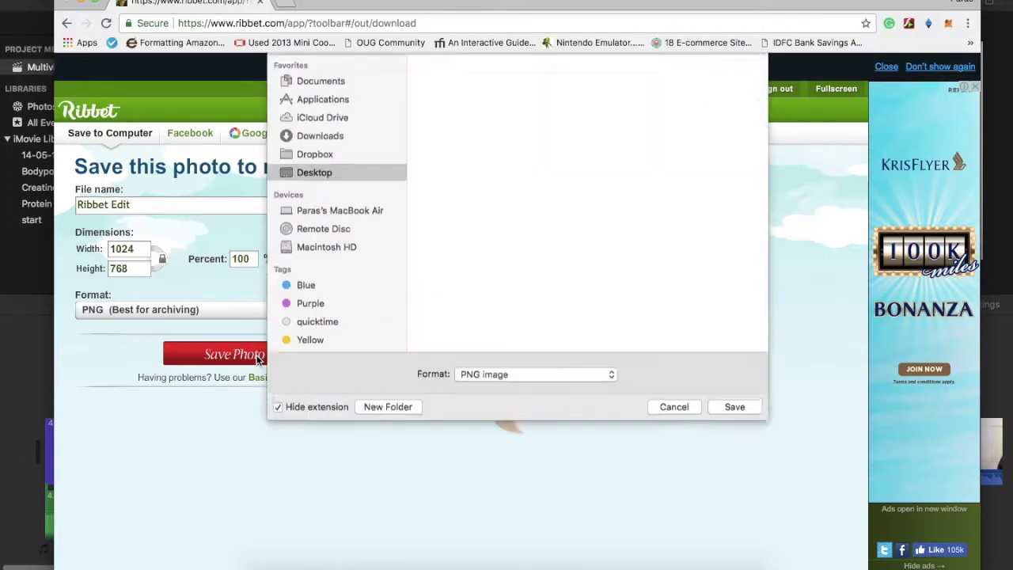
text(New editin)
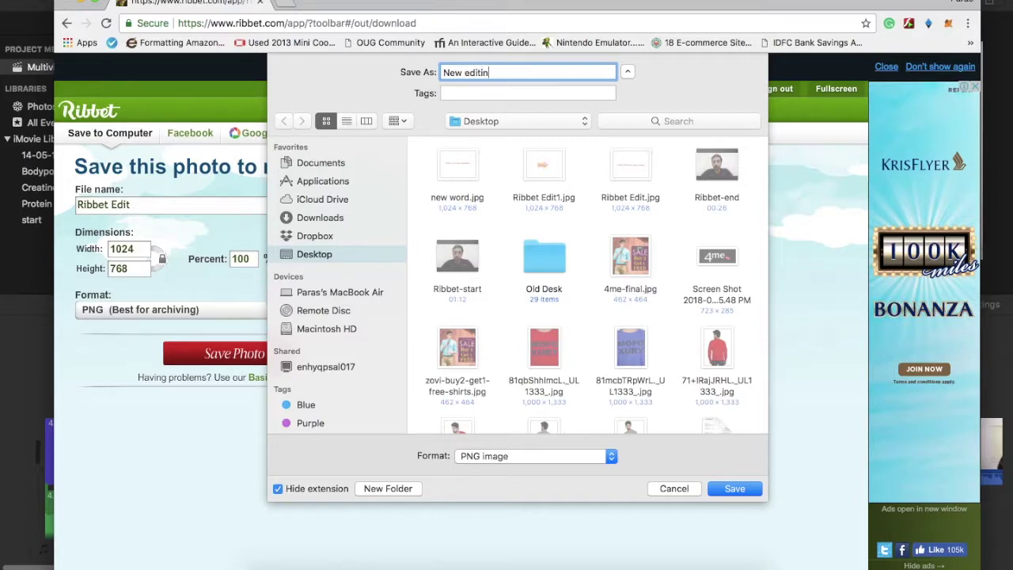
text(g)
key(Return)
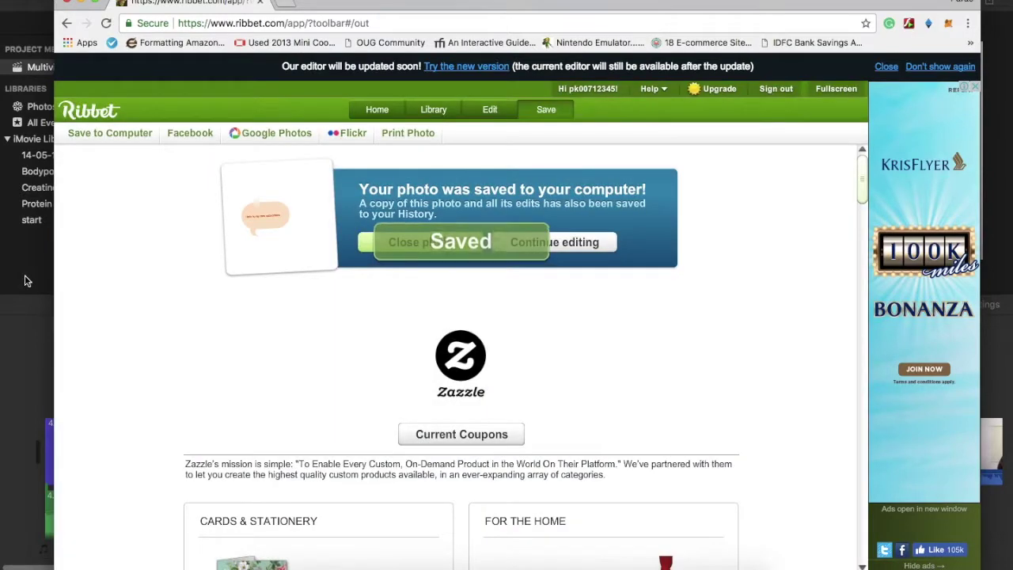
click(25, 281)
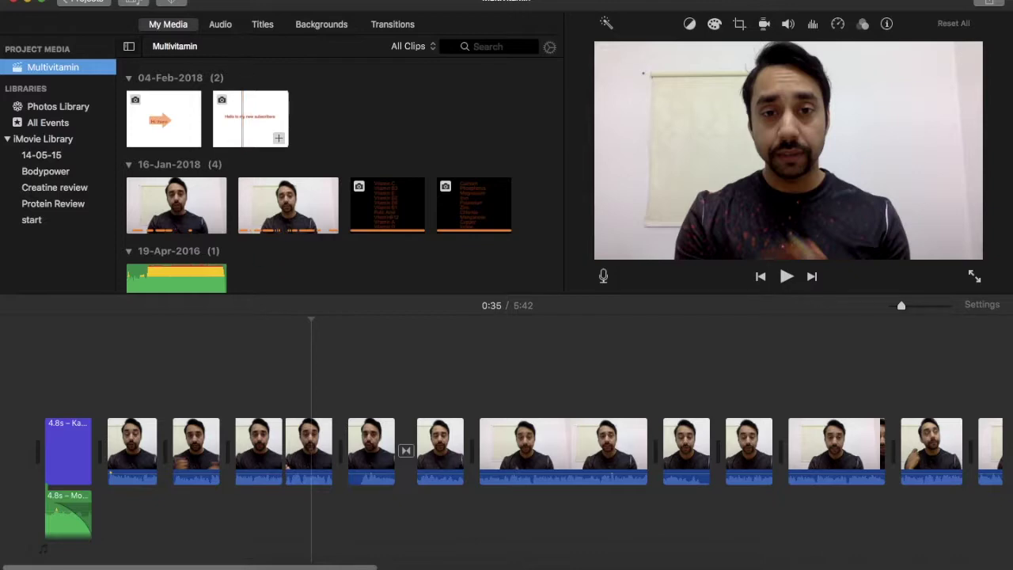
Import 'New editing.png' from the Desktop into the Multivitamin project media.
click(91, 0)
click(115, 55)
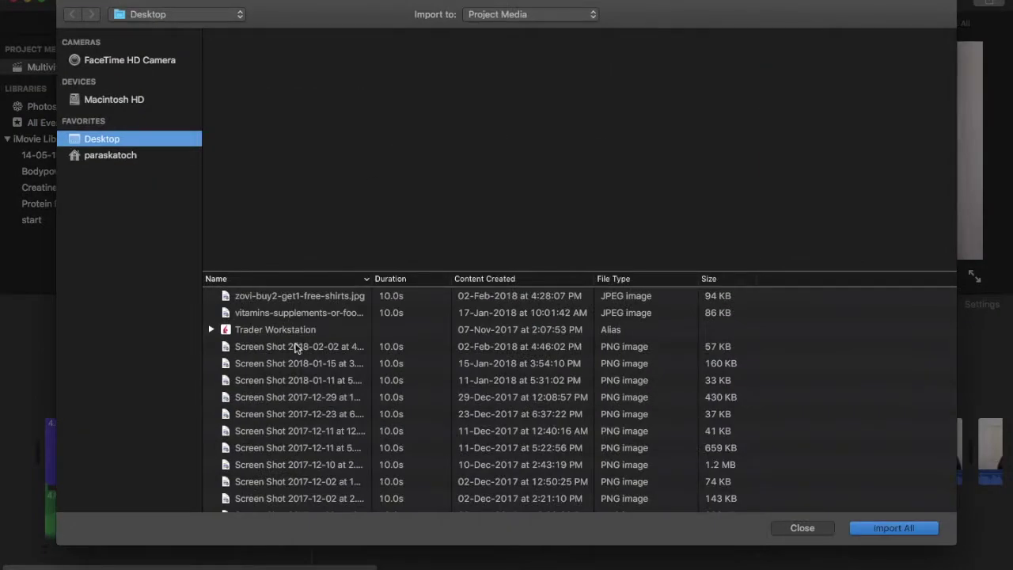
click(276, 380)
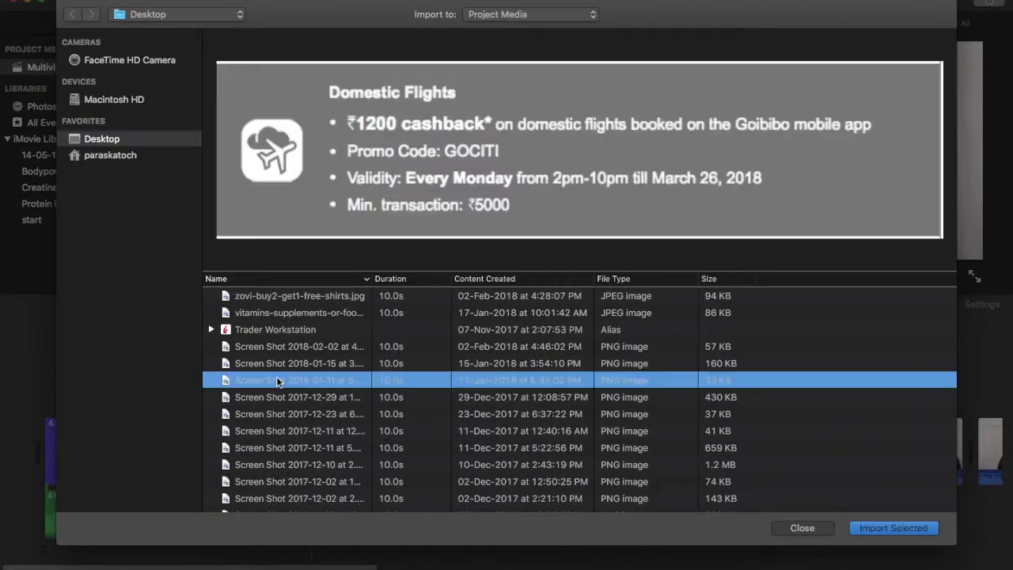
key(n)
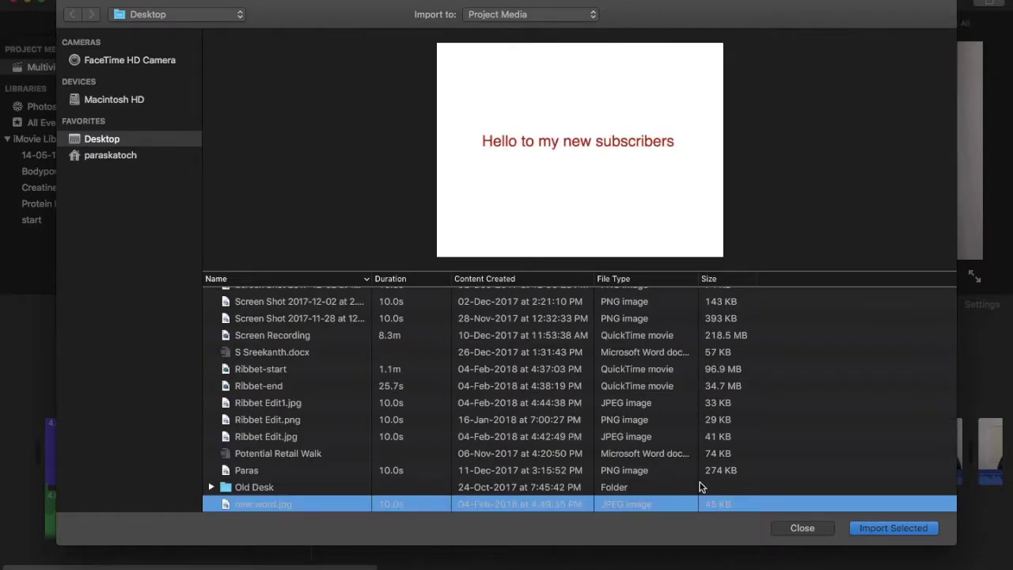
scroll(494, 448, down, 2)
click(409, 485)
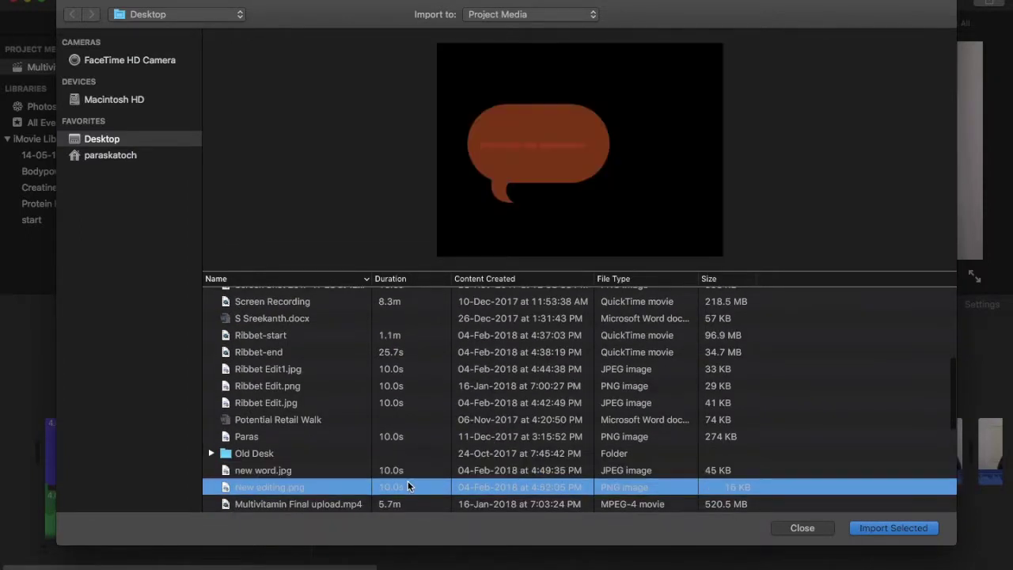
click(885, 536)
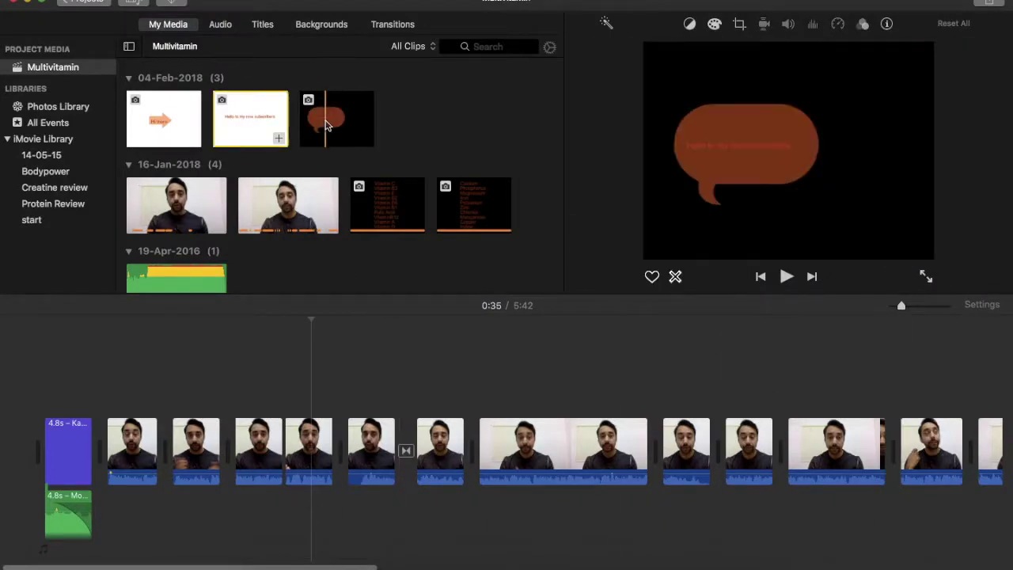
Place the speech-bubble clip above the timeline as a Picture in Picture overlay.
drag(327, 125, 313, 374)
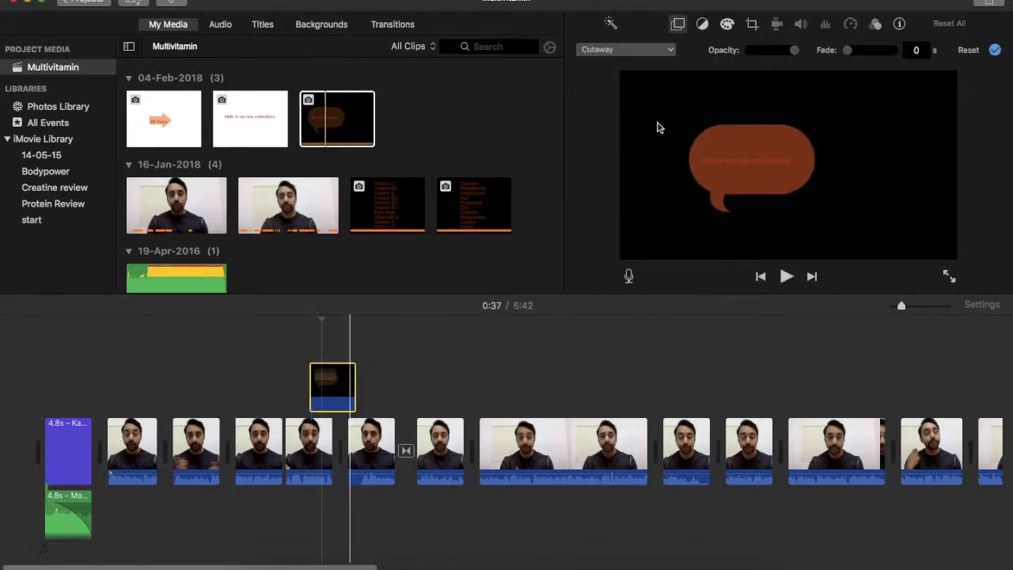
click(648, 51)
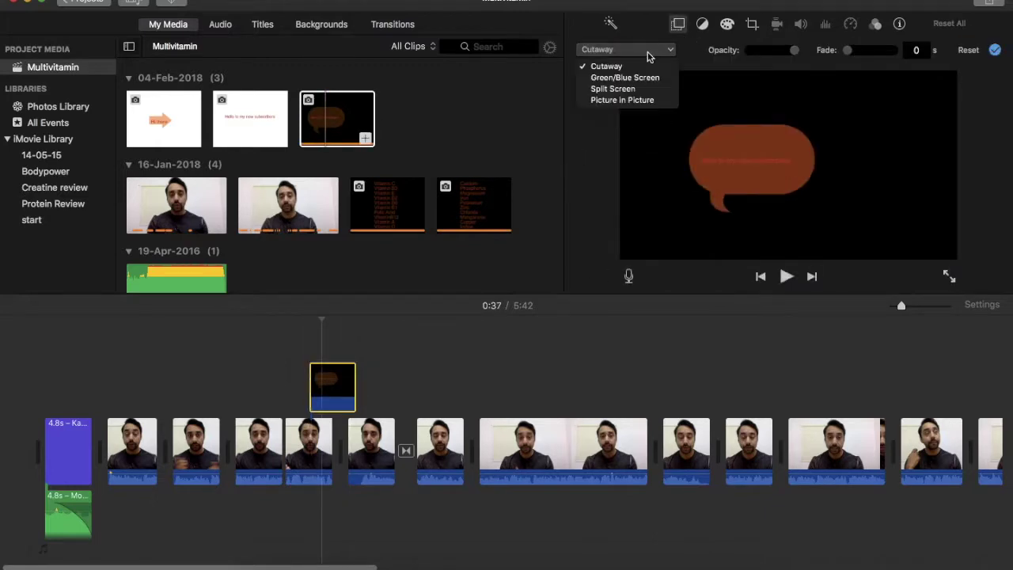
click(639, 101)
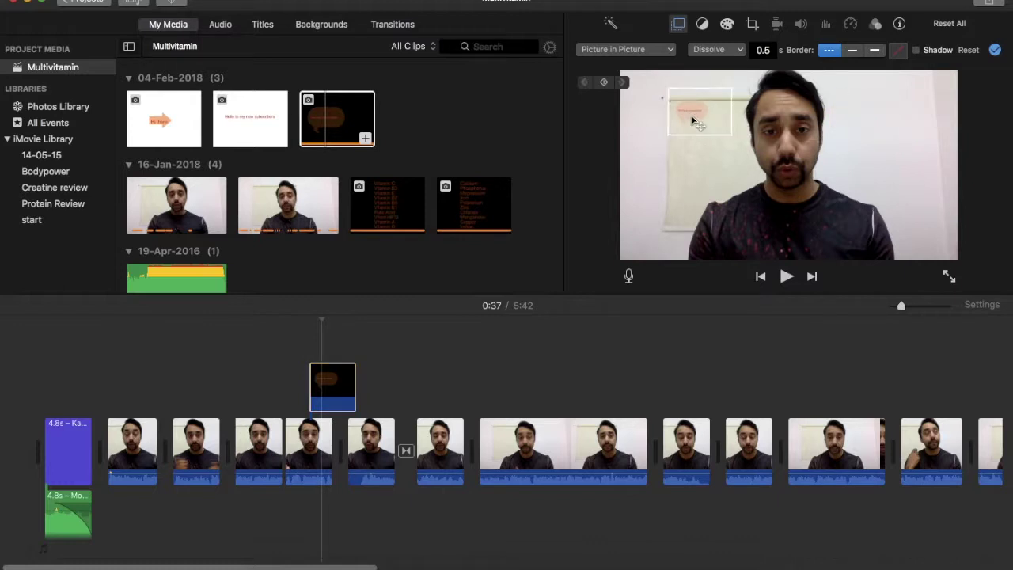
Enlarge the picture-in-picture inset and move it to the video's top-left corner.
click(694, 120)
drag(731, 137, 821, 202)
drag(672, 203, 610, 253)
drag(671, 166, 679, 101)
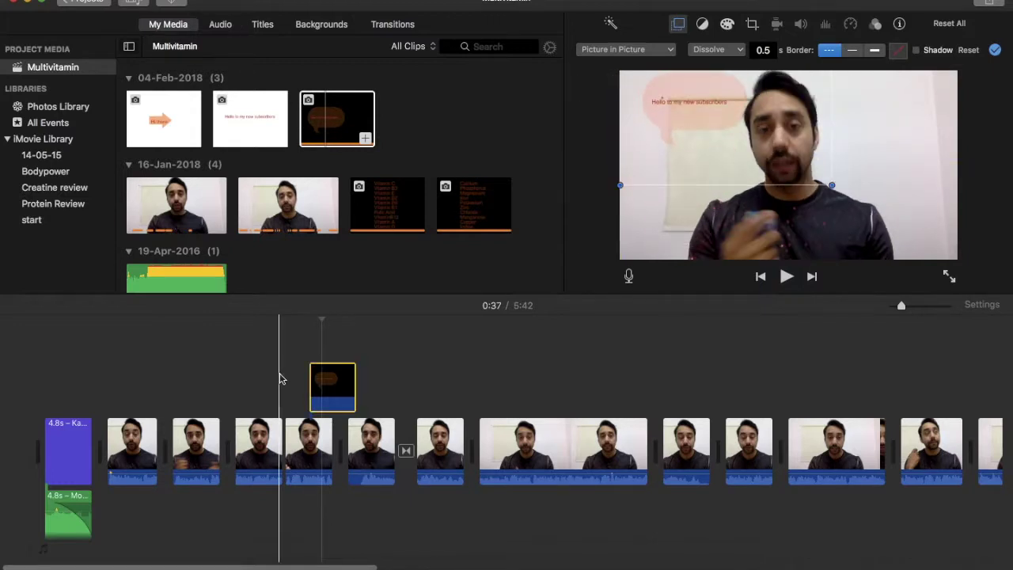
Play the video full screen from 0:30 to check the overlay.
click(277, 378)
key(space)
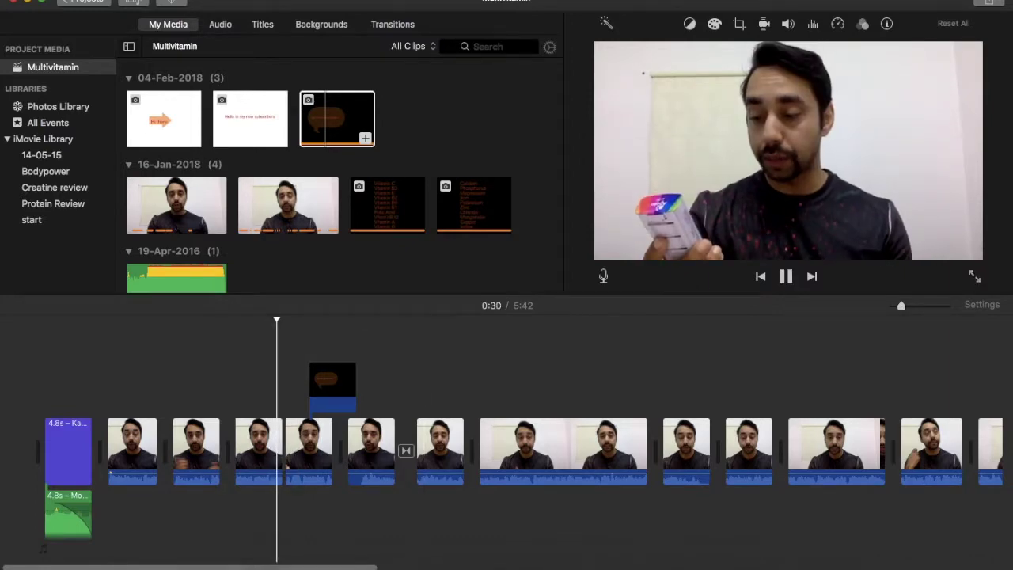
key(super+shift+f)
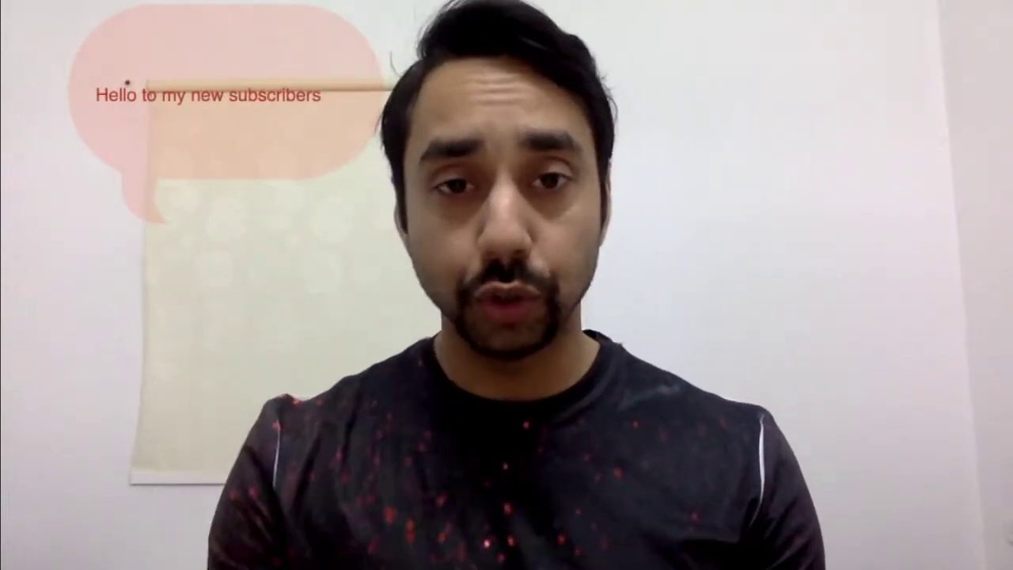
click(508, 531)
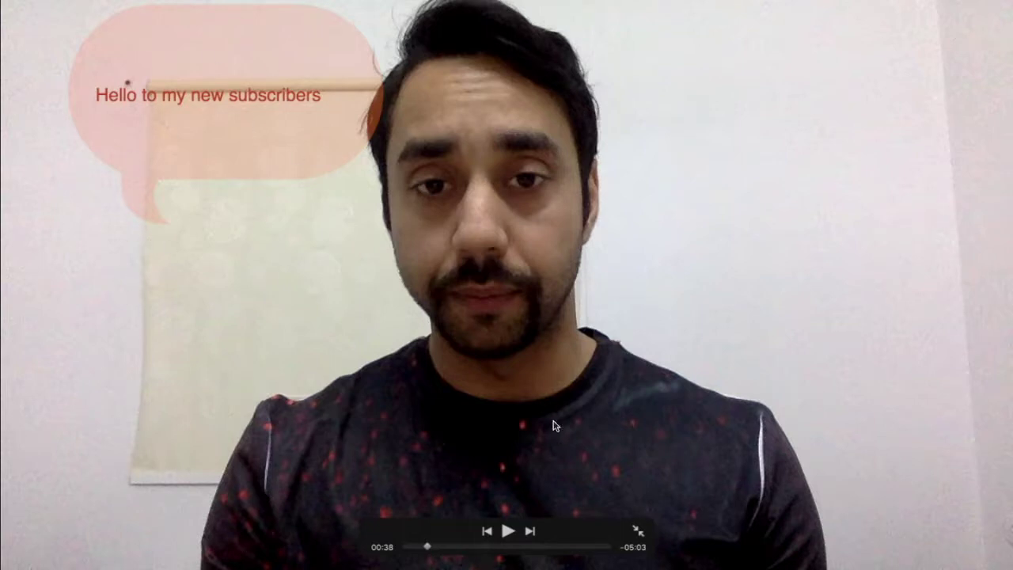
key(Escape)
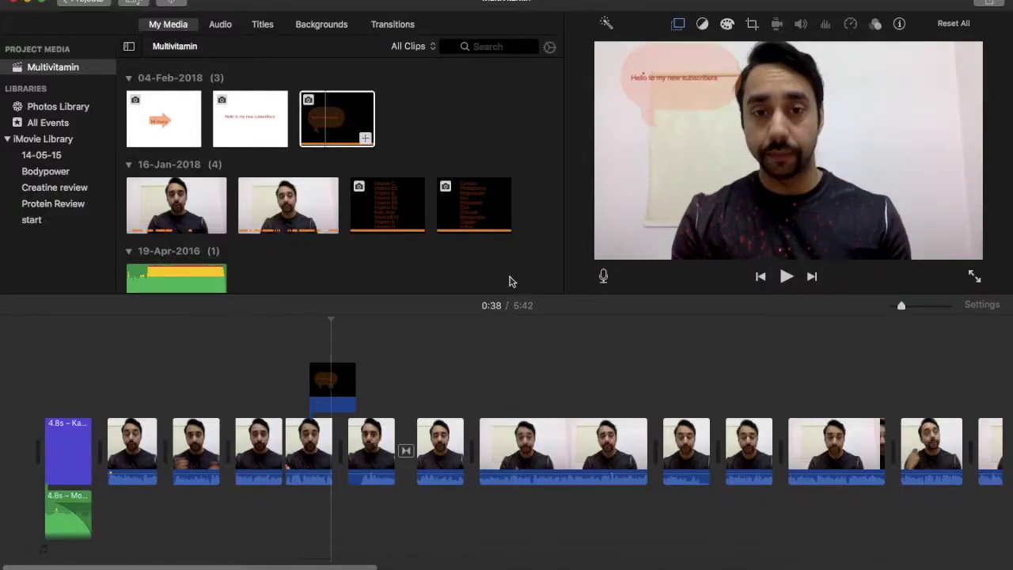
click(372, 564)
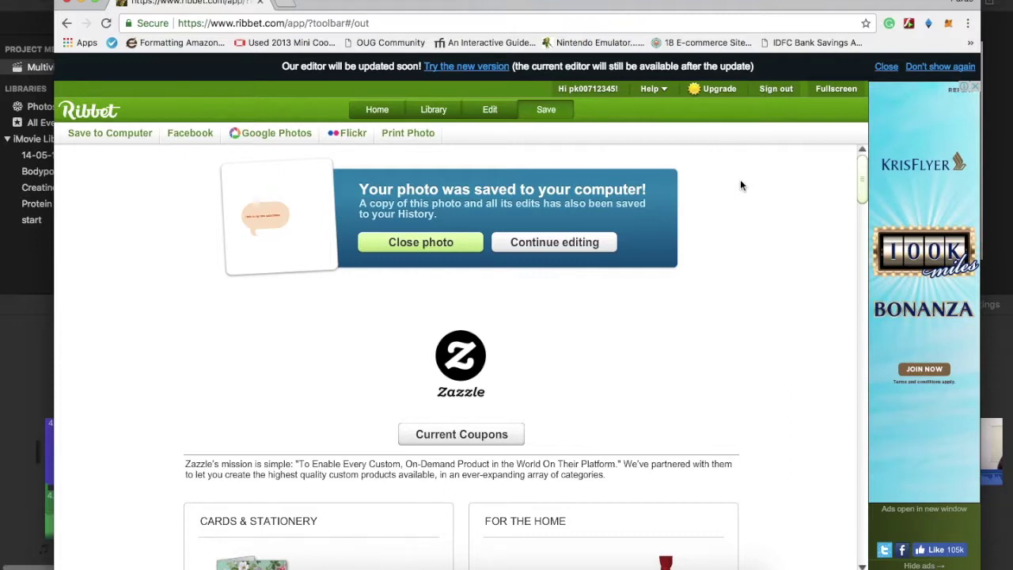
Create a transparent 1024x768 blank canvas from the Ribbet home page and open the Frames section.
click(419, 110)
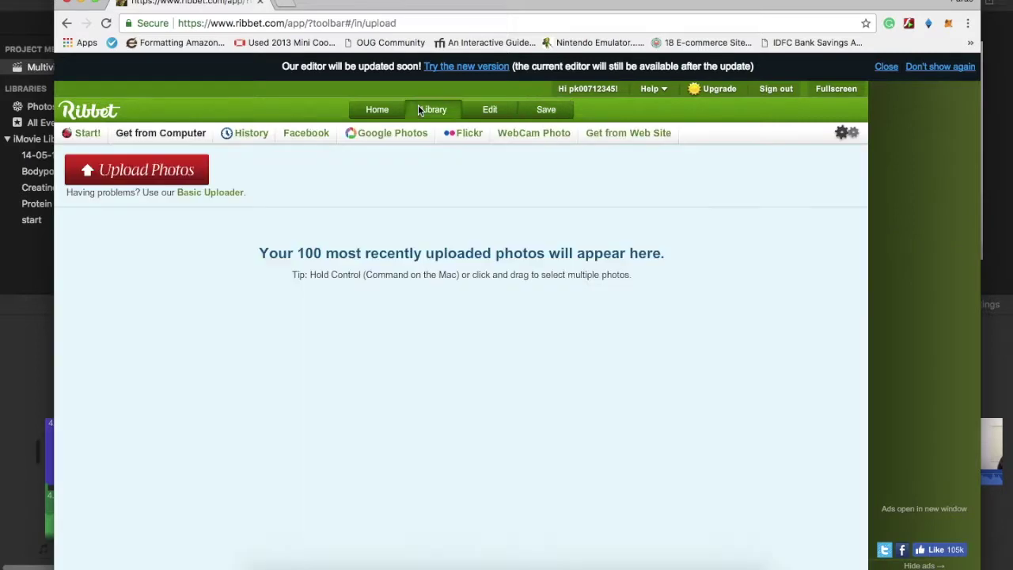
click(378, 110)
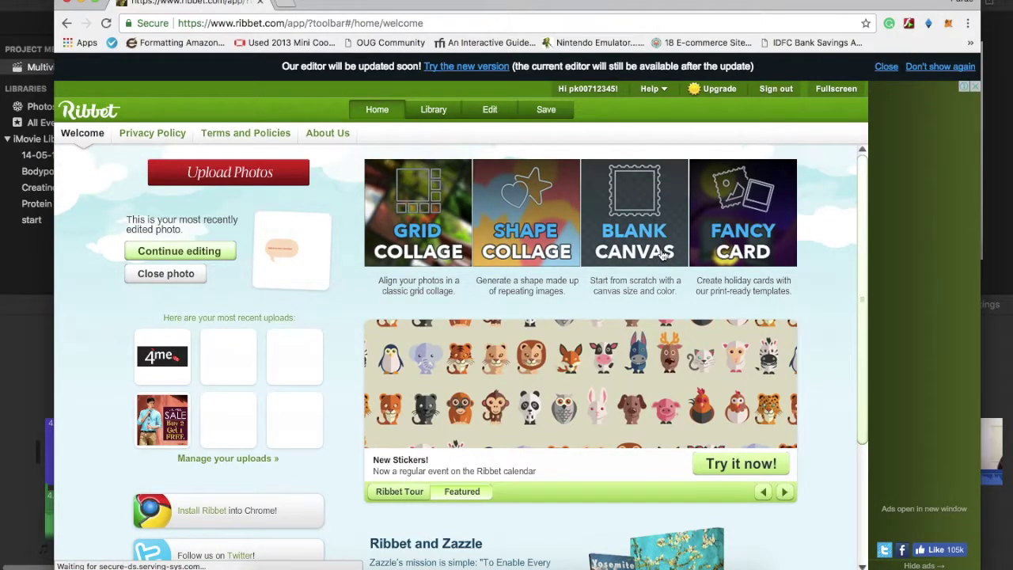
click(634, 221)
click(499, 351)
click(425, 385)
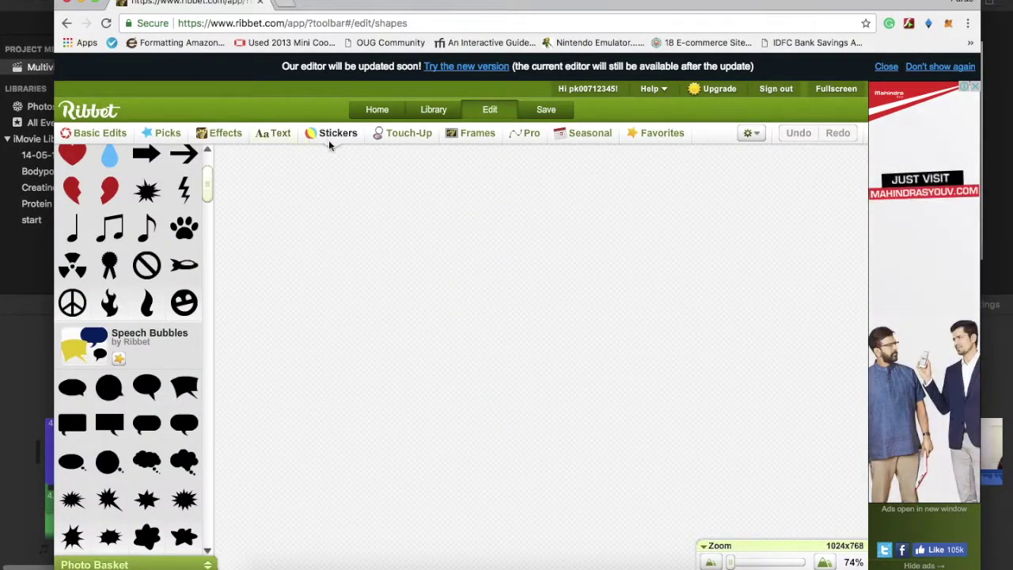
click(393, 134)
click(461, 135)
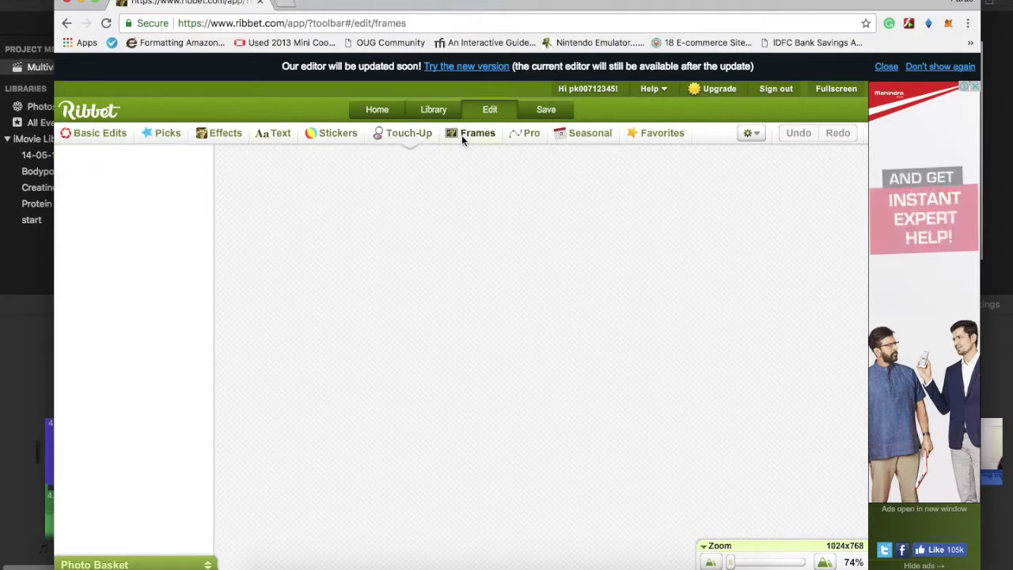